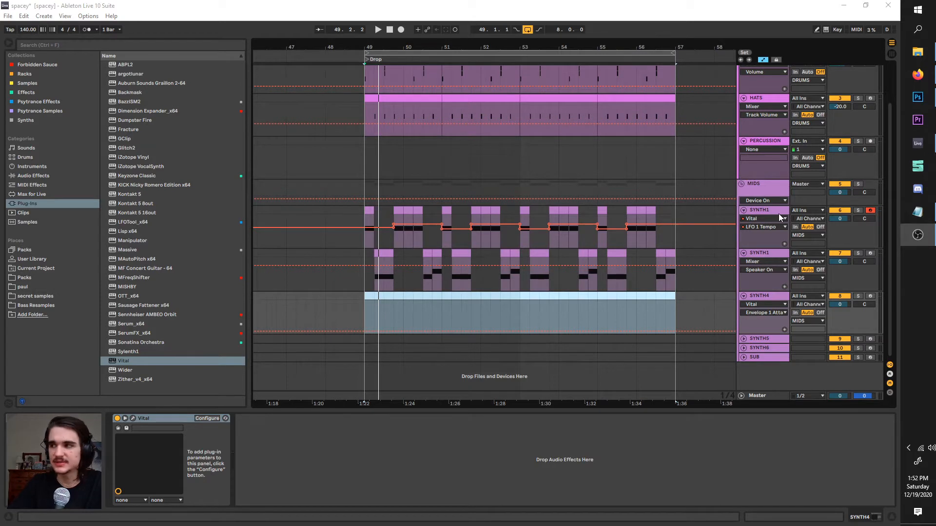
Select the upper SYNTH1 track and play the drop section.
left_click(779, 213)
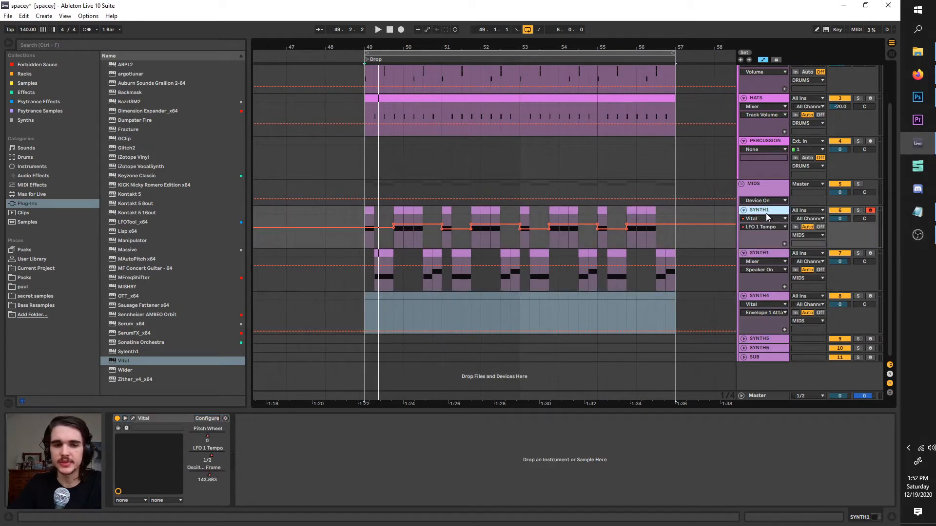
key("space")
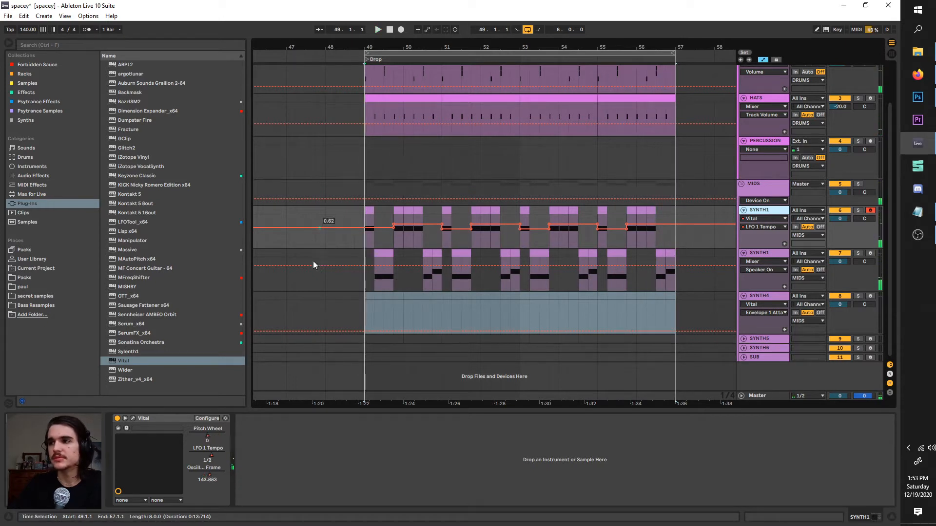
Activate the SYNTH4 clip and deactivate the clips on both SYNTH1 tracks between bars 49 and 57.
left_click(364, 301)
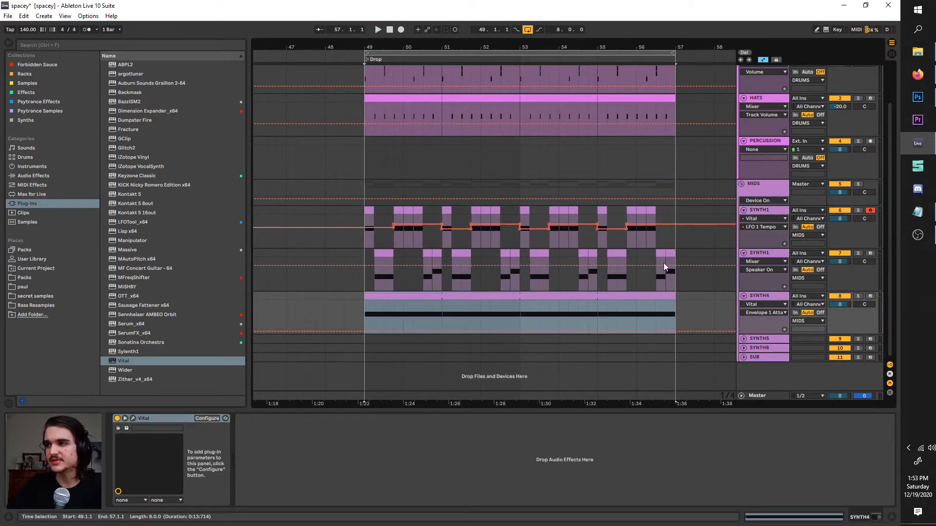
left_click_drag(660, 272, 367, 209)
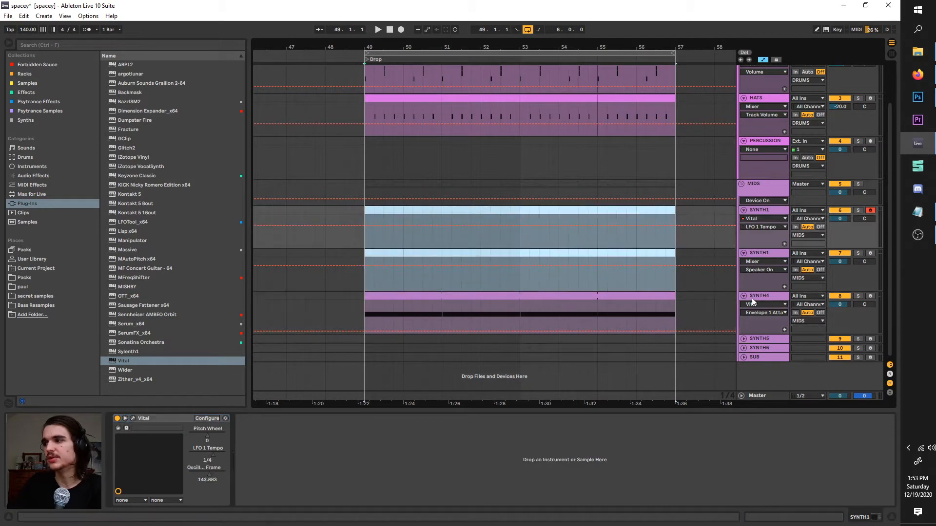
left_click(722, 299)
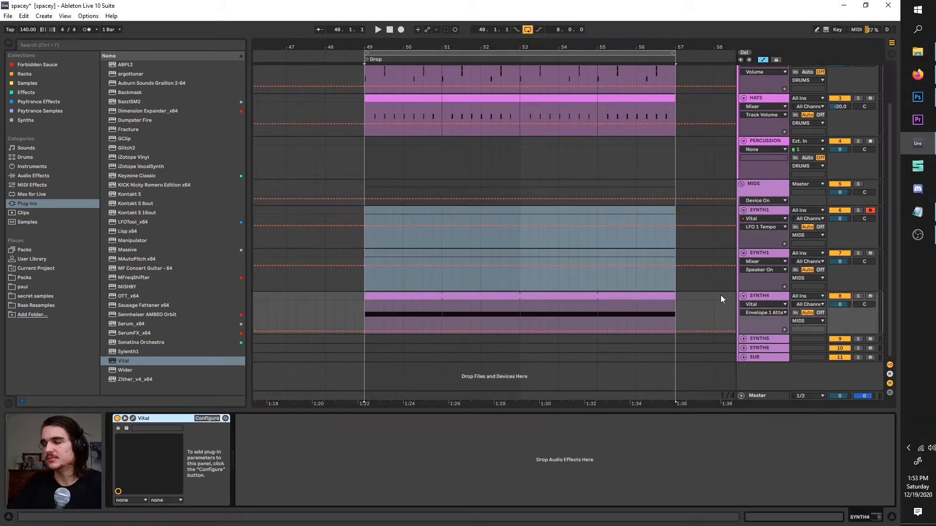
Open the Vital instrument on SYNTH4 and load the Factory wavetable Harmonic Series into oscillator 1.
left_click(133, 419)
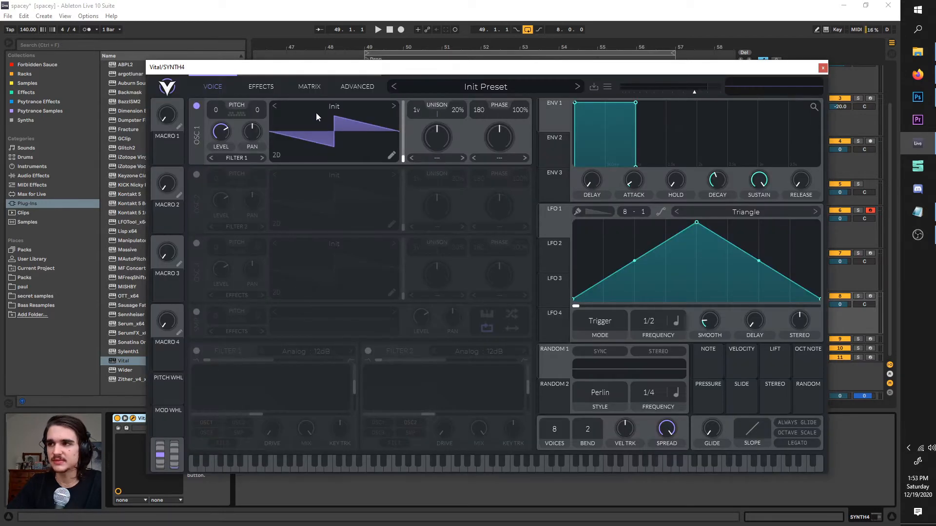
left_click(317, 107)
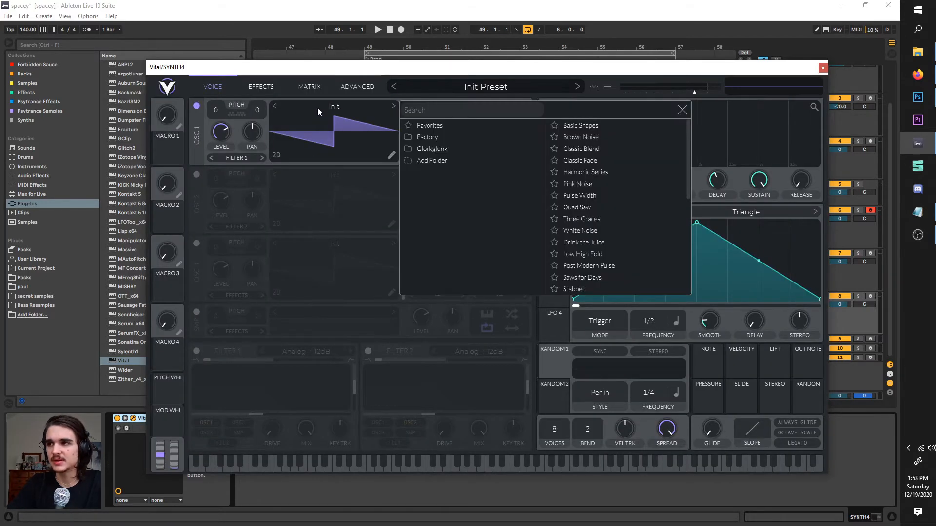
left_click(419, 136)
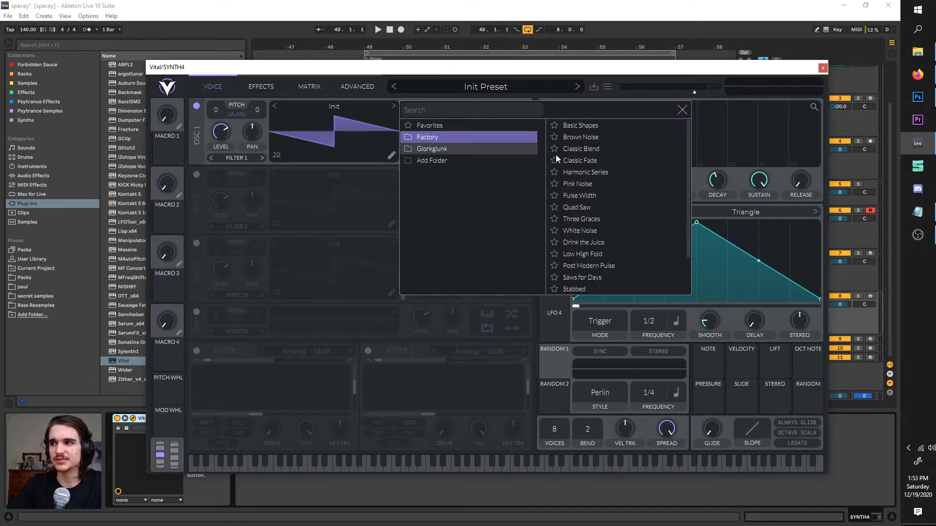
left_click(604, 171)
left_click(853, 299)
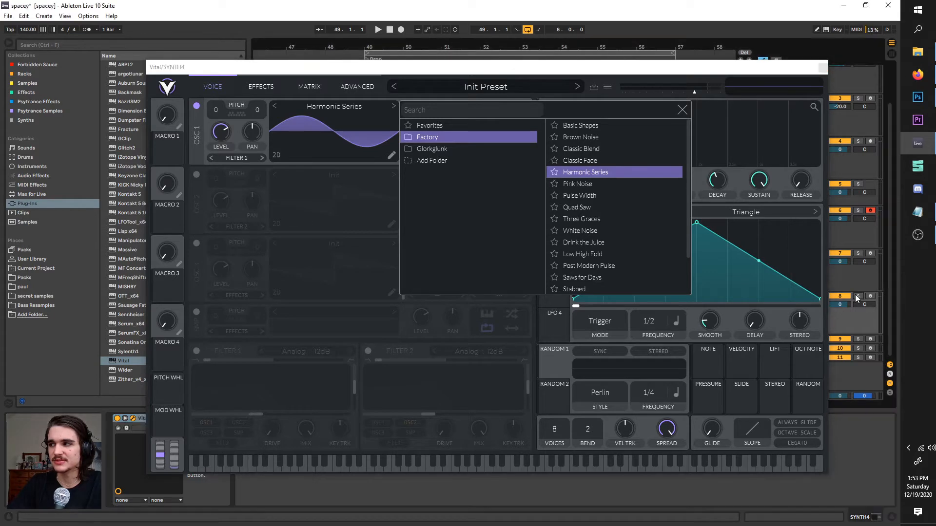
key("space")
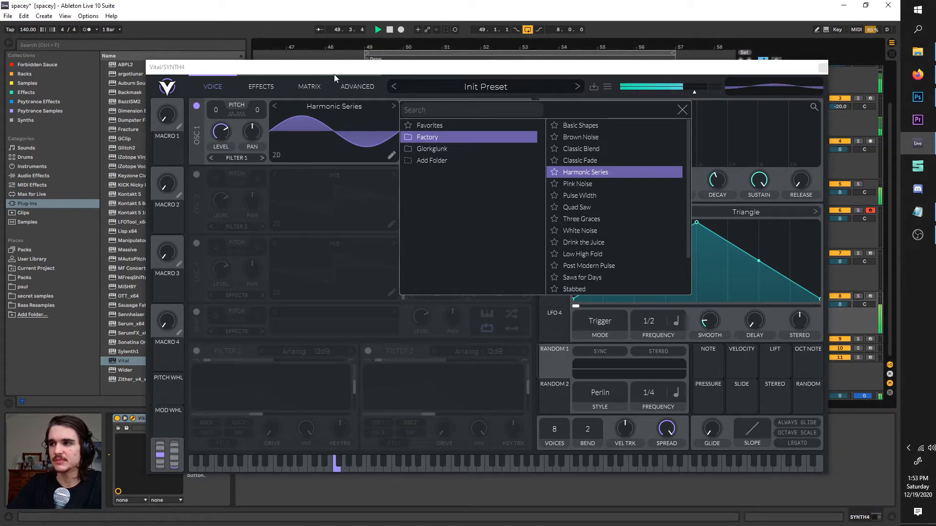
left_click_drag(333, 73, 364, 82)
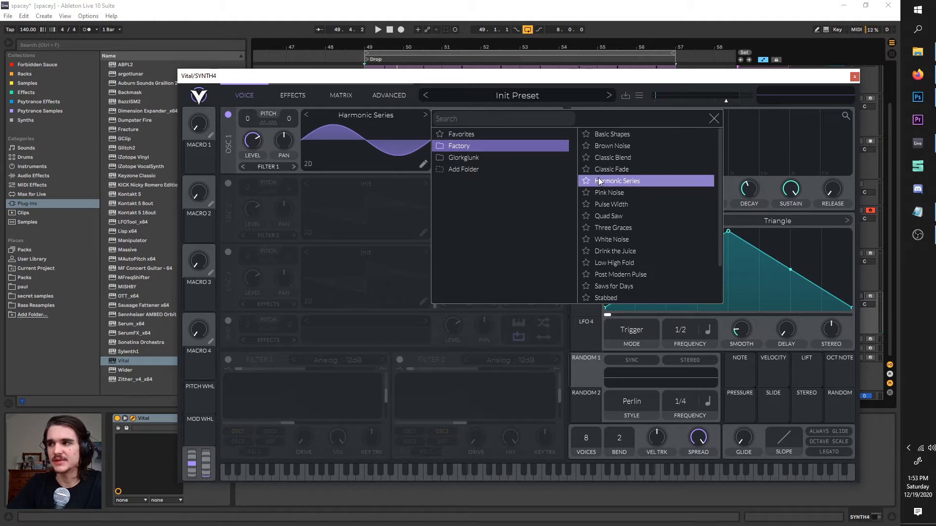
left_click(714, 119)
Audition oscillator 1 while sweeping its wavetable position, ending at the lowest frame.
key("space")
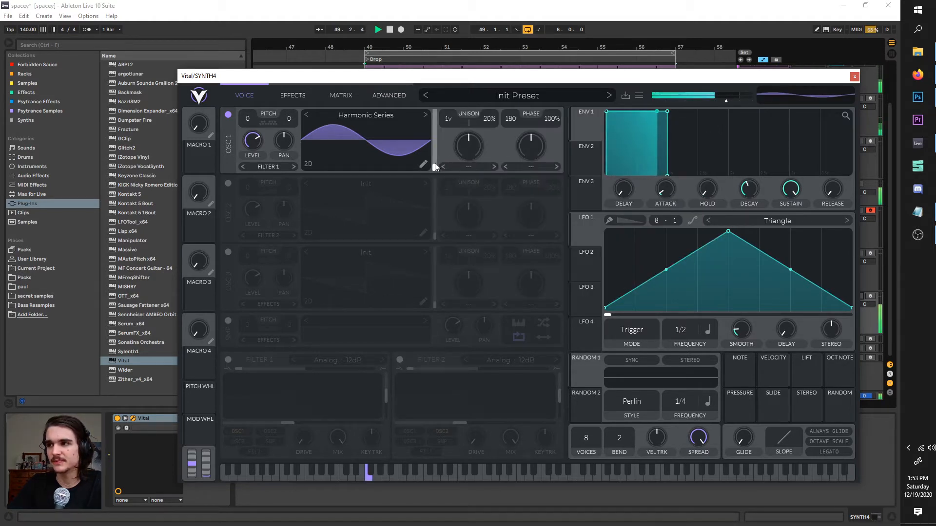
key("space")
mouse_move(435, 165)
left_mouse_down()
mouse_move(435, 148)
mouse_move(434, 167)
left_mouse_up()
key("space")
key("space")
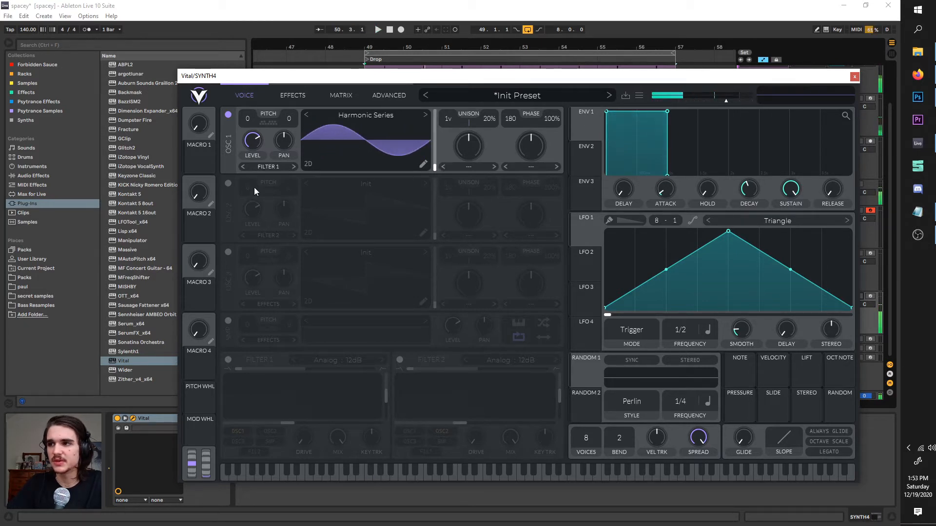
Enable oscillator 2 with the Harmonic Series wavetable and raise its wavetable position about a third of the way during playback.
left_click(228, 183)
left_click(342, 184)
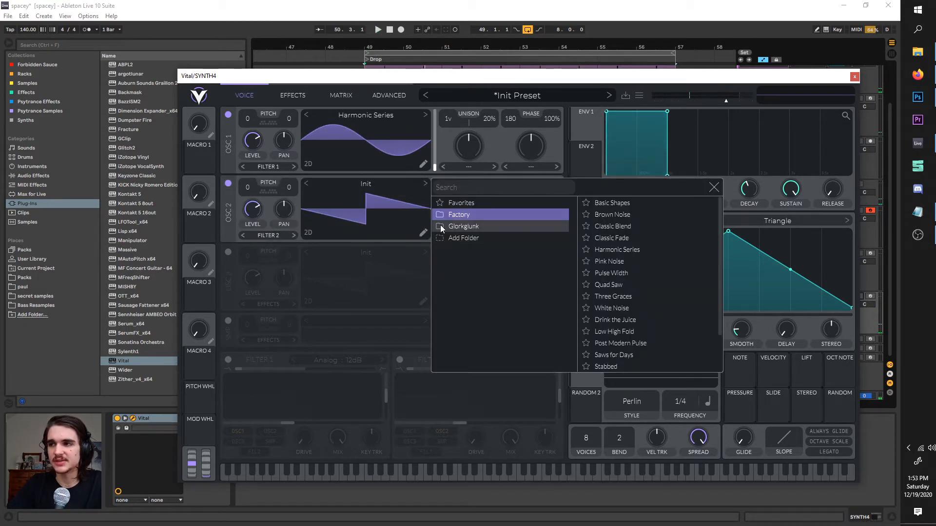
left_click(642, 250)
left_click(371, 214)
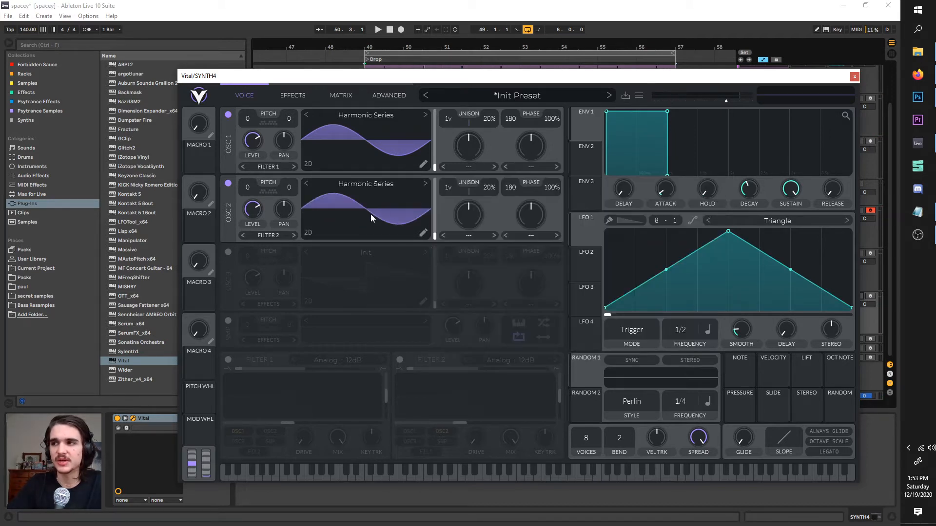
key("space")
left_click_drag(437, 236, 440, 206)
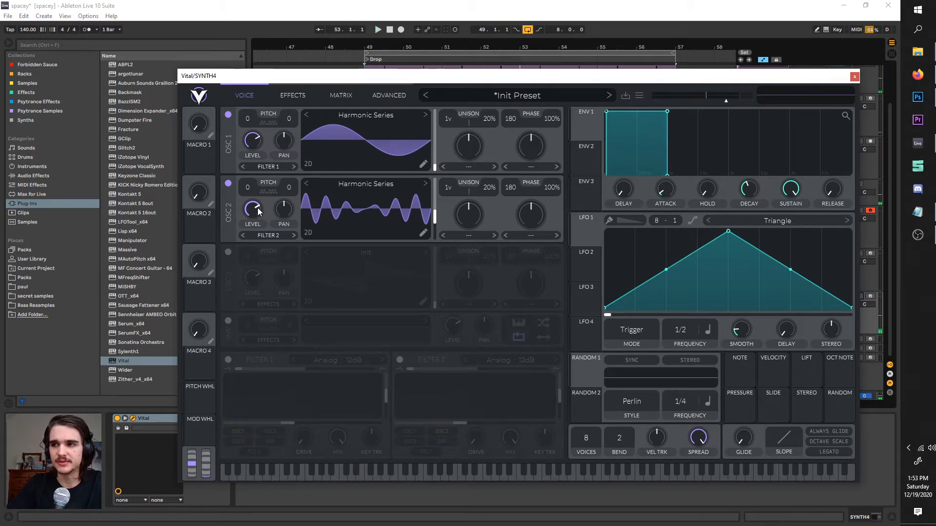
Turn the levels of oscillators 1 and 2 down to zero and assign LFO 1 to both levels.
left_click_drag(259, 210, 253, 221)
left_click_drag(252, 141, 232, 219)
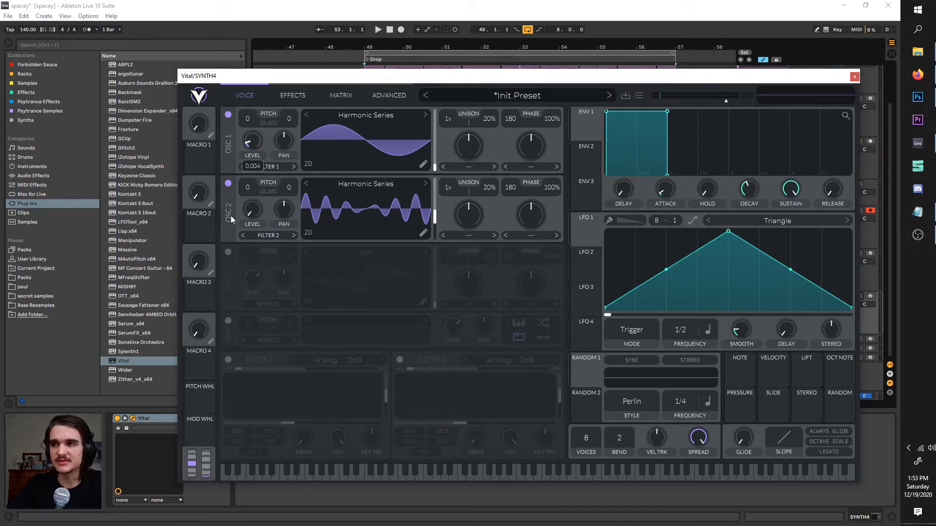
left_click_drag(586, 233, 252, 165)
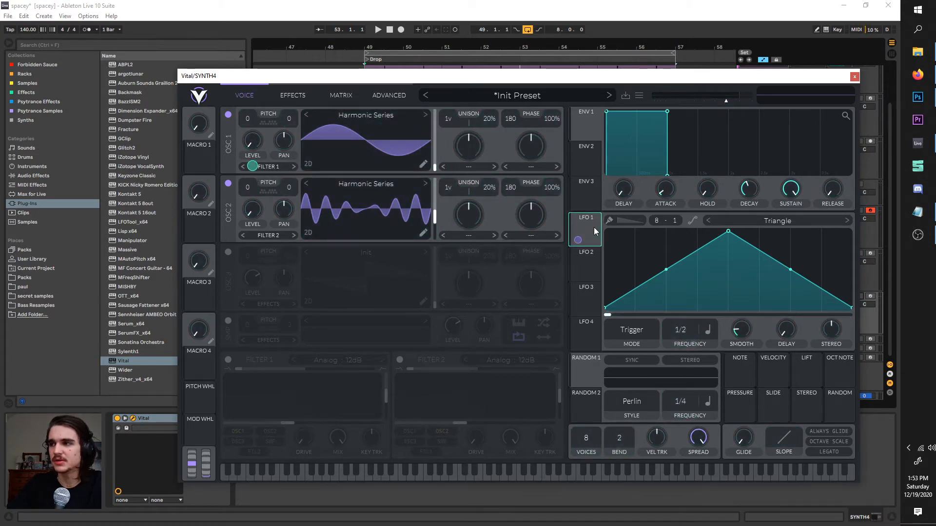
left_click_drag(593, 227, 449, 283)
left_click_drag(255, 209, 255, 209)
Move LFO 1's peak to a quarter of the cycle at about 60% height, and set its frequency to 1/4.
key("space")
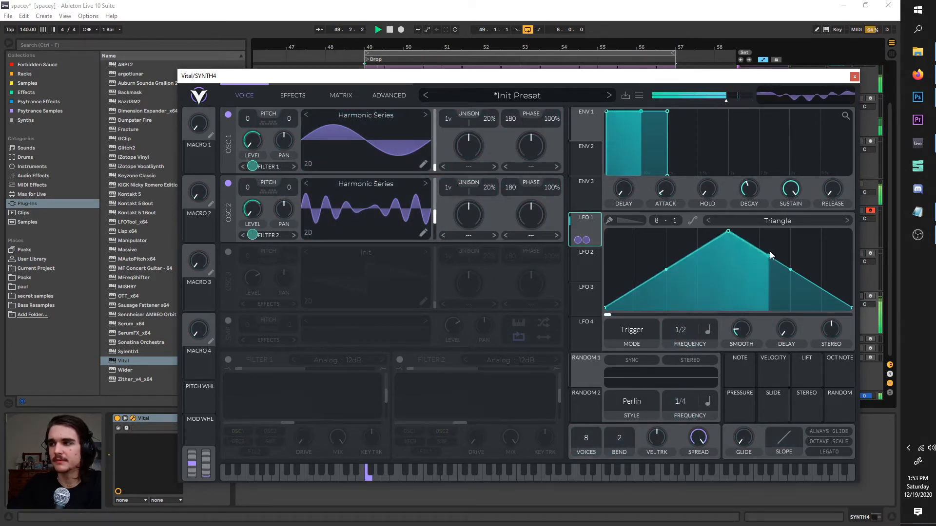
left_click_drag(728, 231, 666, 229)
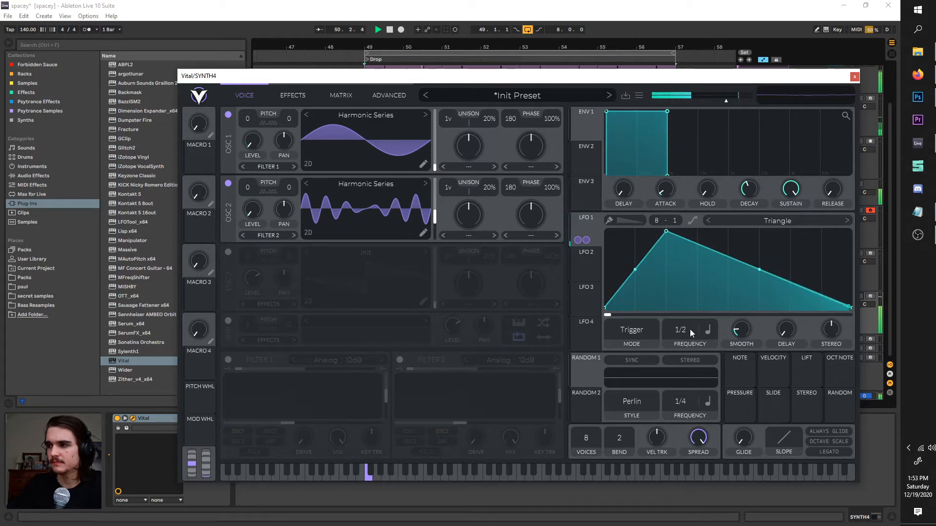
left_click_drag(686, 330, 688, 320)
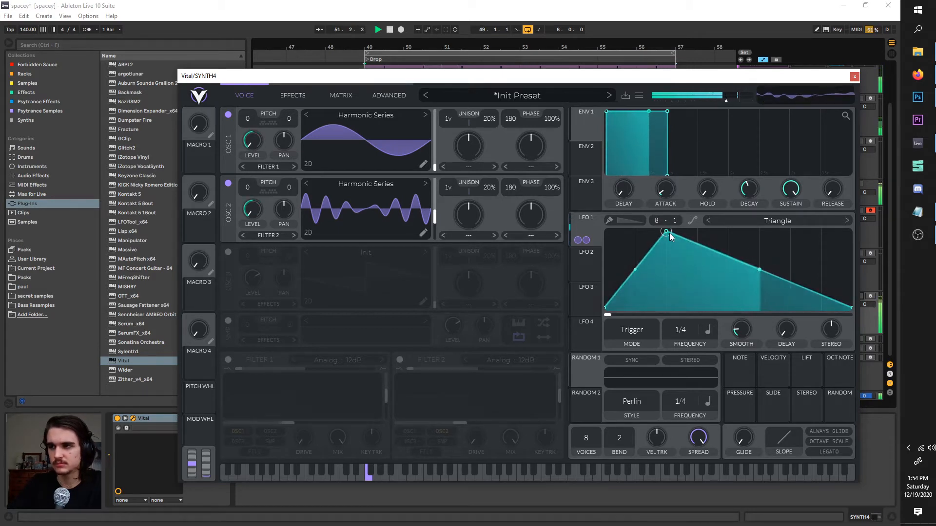
left_click_drag(666, 233, 668, 258)
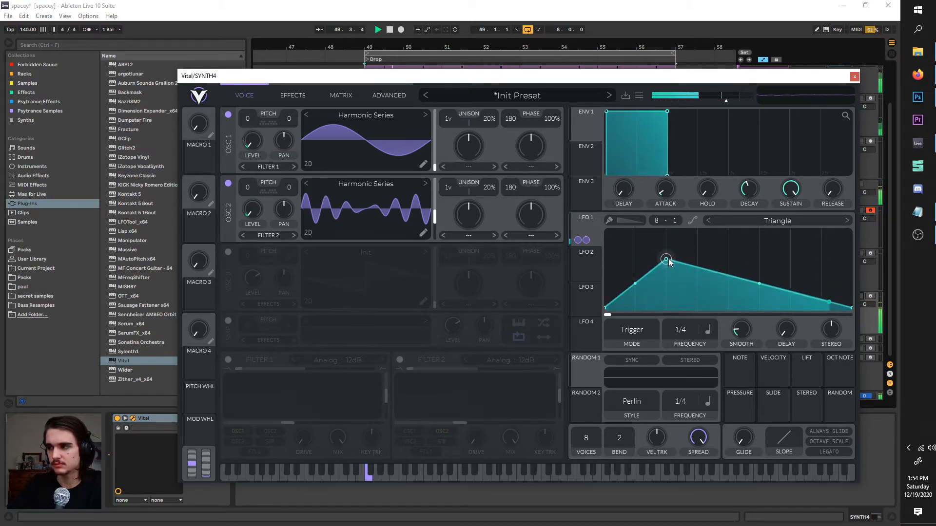
Enable the Distortion effect and modulate its drive with LFO 1, with the base drive at minimum.
left_click(287, 96)
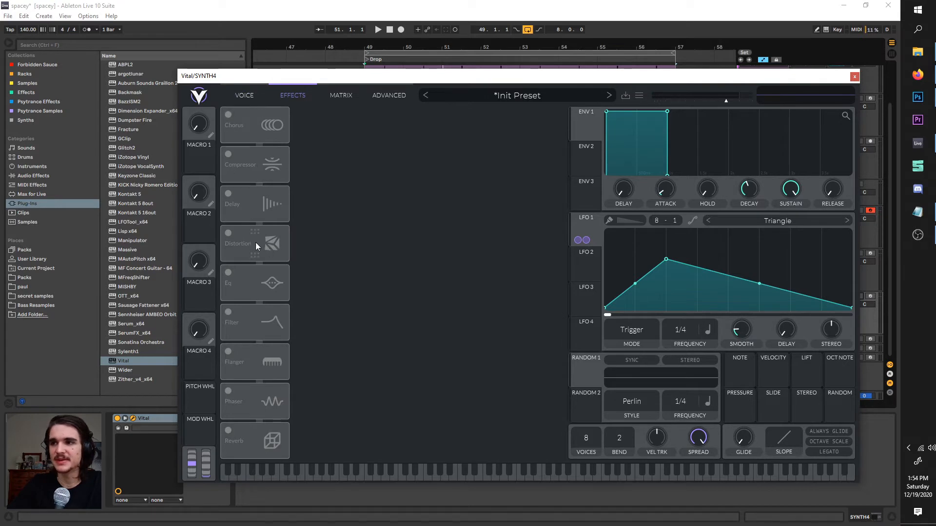
left_click(229, 234)
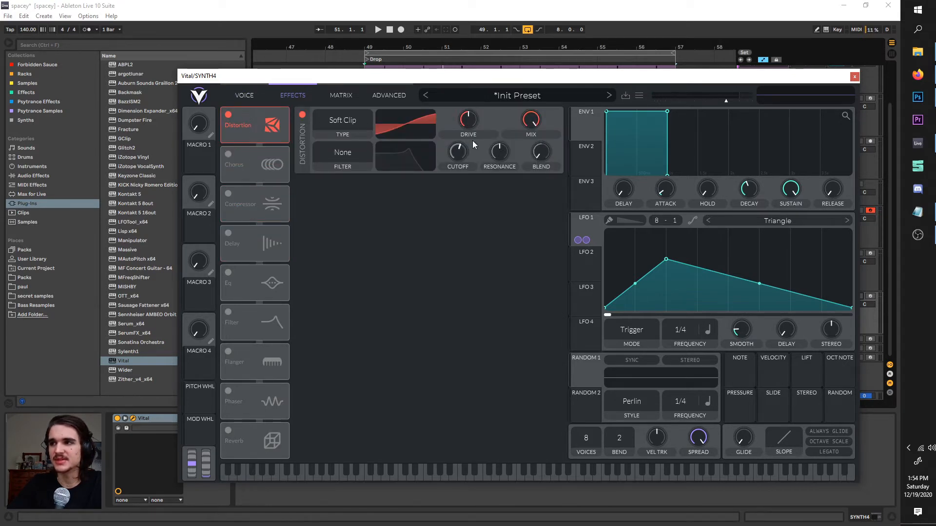
key("space")
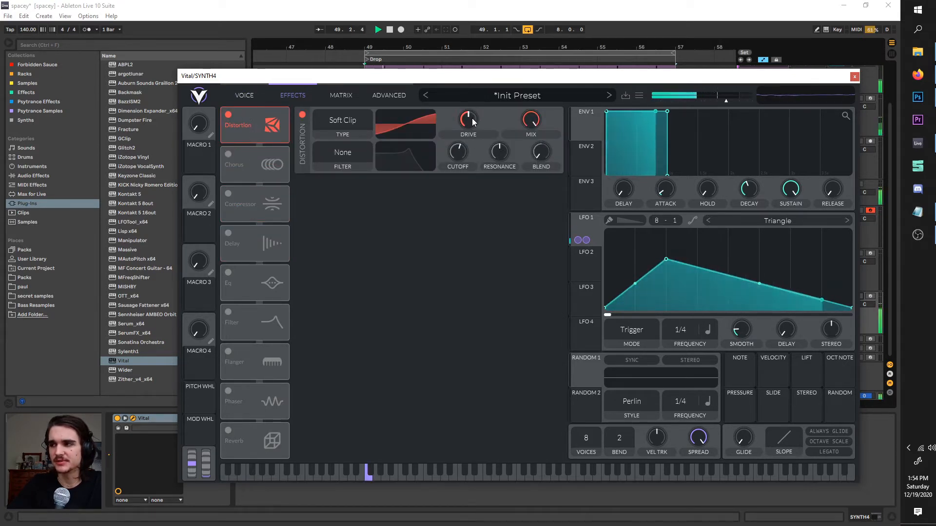
left_click_drag(555, 197, 470, 133)
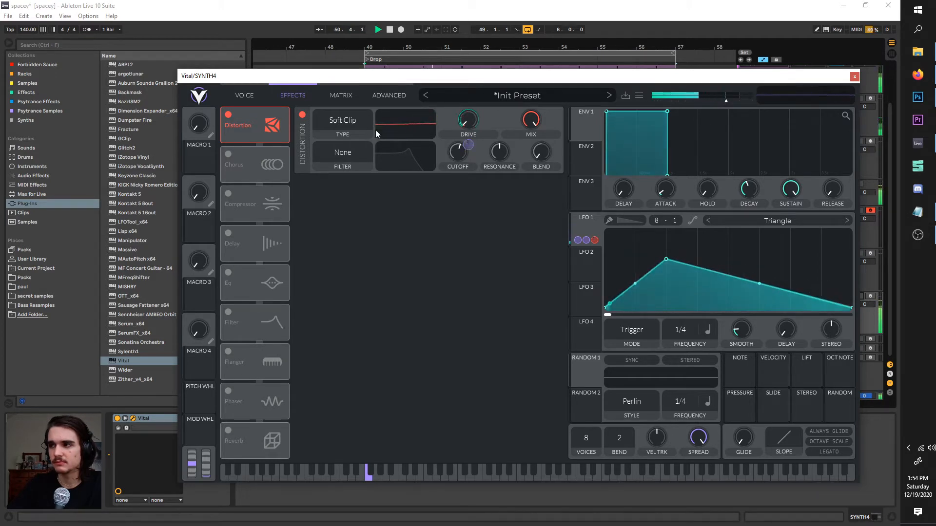
Bypass and re-enable the Distortion effect to compare the sound with and without it.
left_click(229, 115)
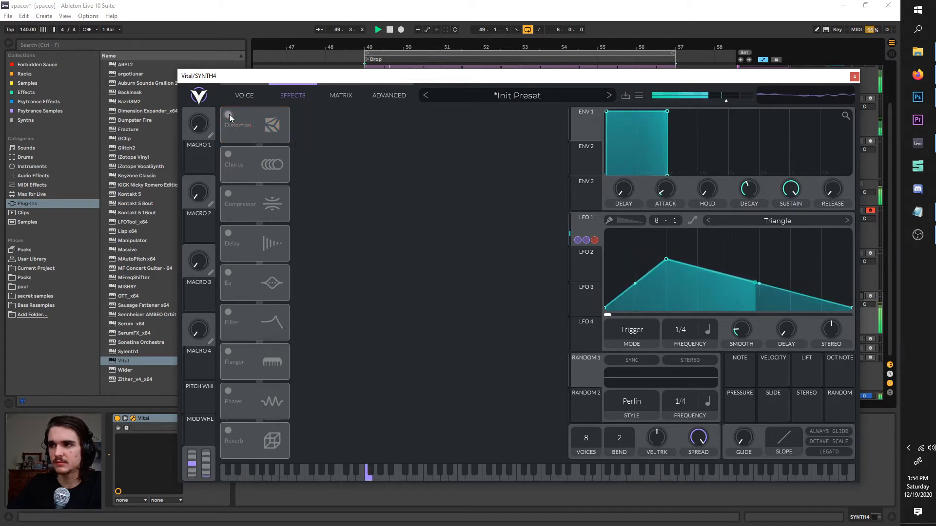
left_click(228, 114)
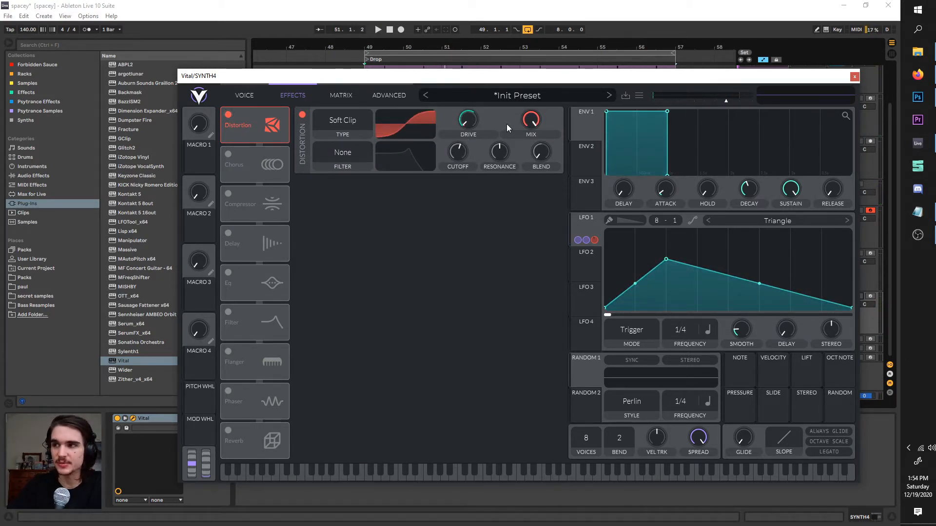
Set the LFO 1 modulation amount on the distortion drive to 60 and play the clip to check it.
mouse_move(470, 146)
key("space")
left_click_drag(471, 147, 472, 146)
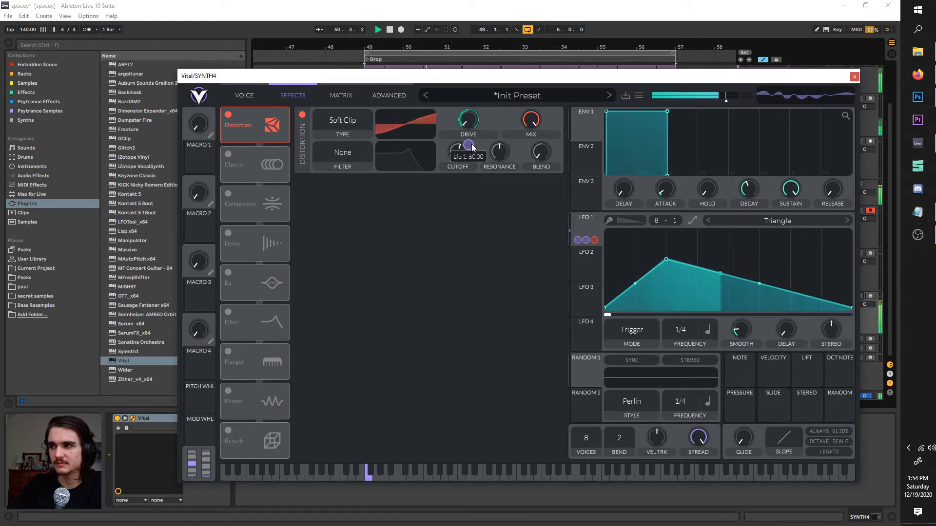
key("space")
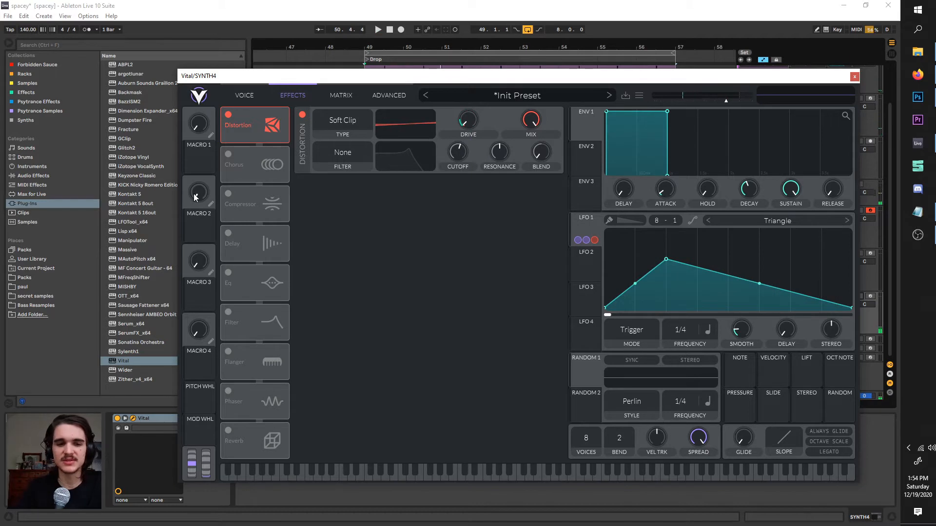
key("space")
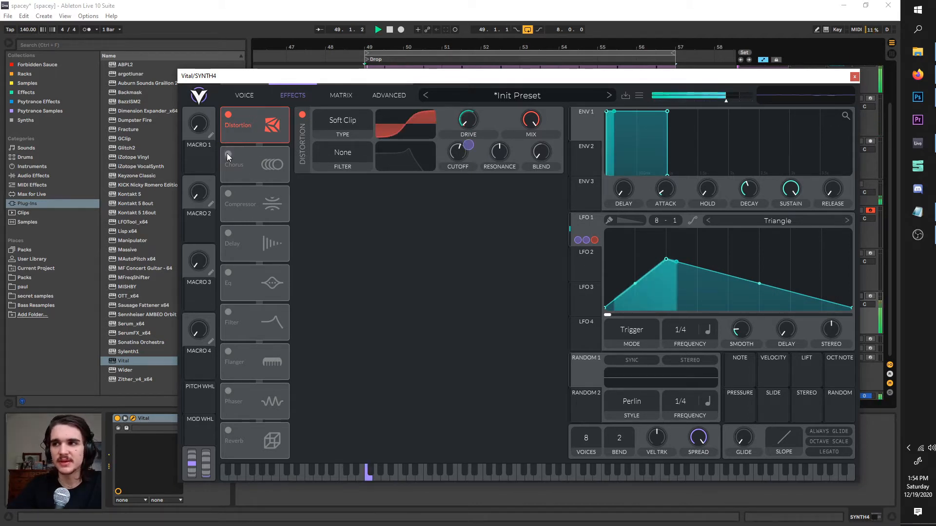
key("space")
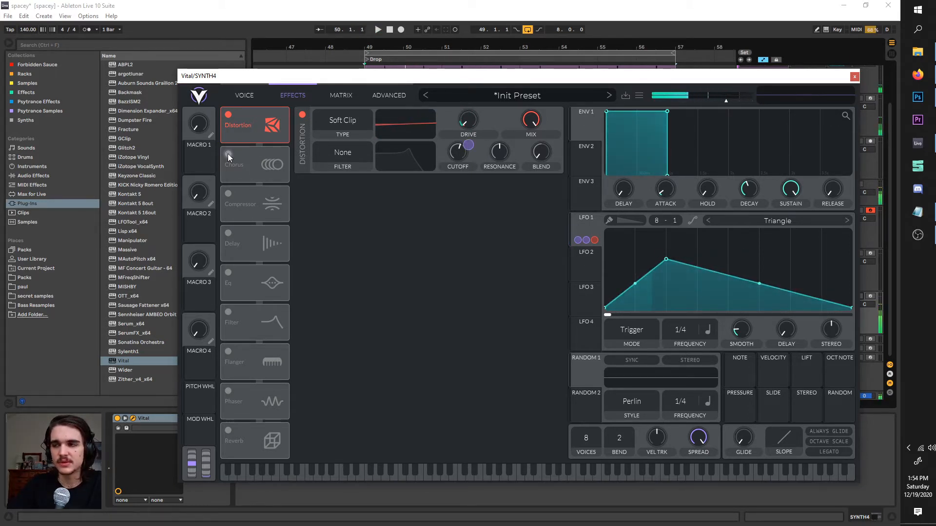
Enable the Chorus effect and lower its mix to 31% while listening to the clip.
left_click(228, 155)
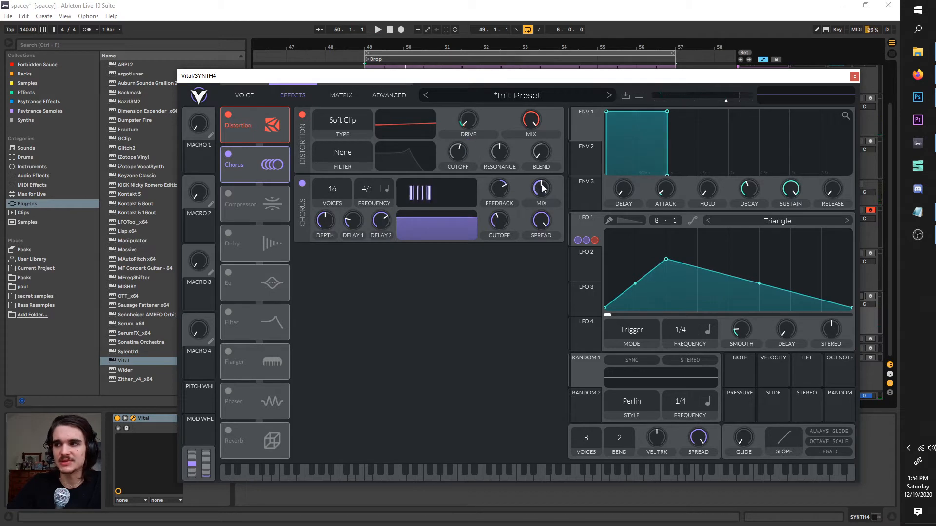
left_click_drag(540, 194, 540, 197)
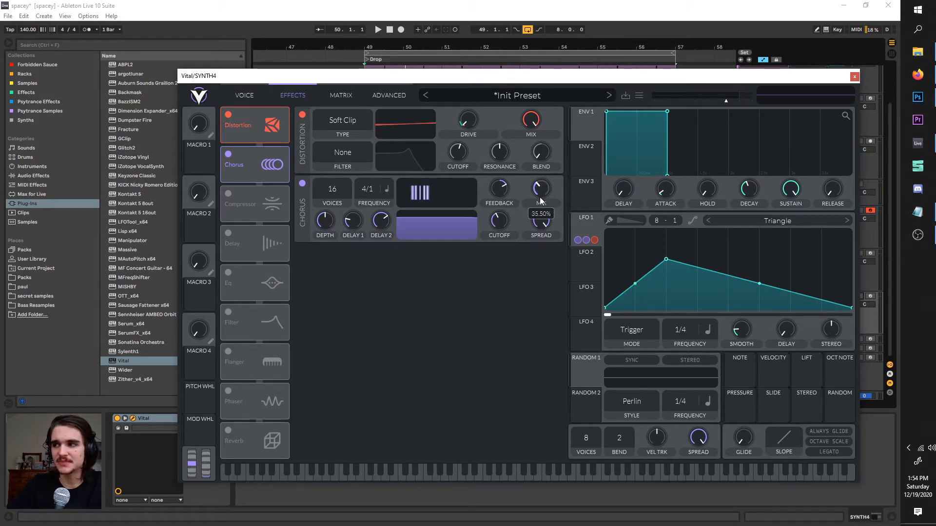
key("space")
scroll(543, 194, "down", 3)
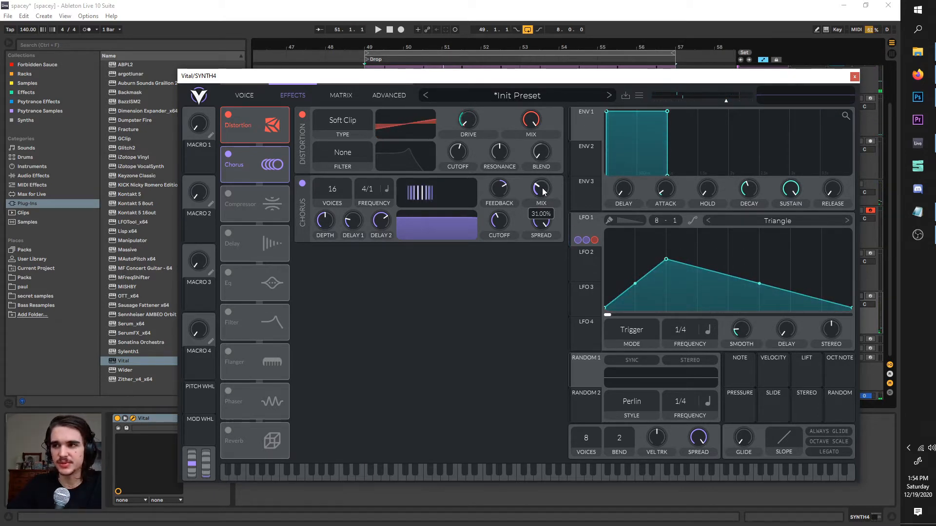
Raise the Chorus filter cutoff to maximum and replay the clip to hear the change.
key("space")
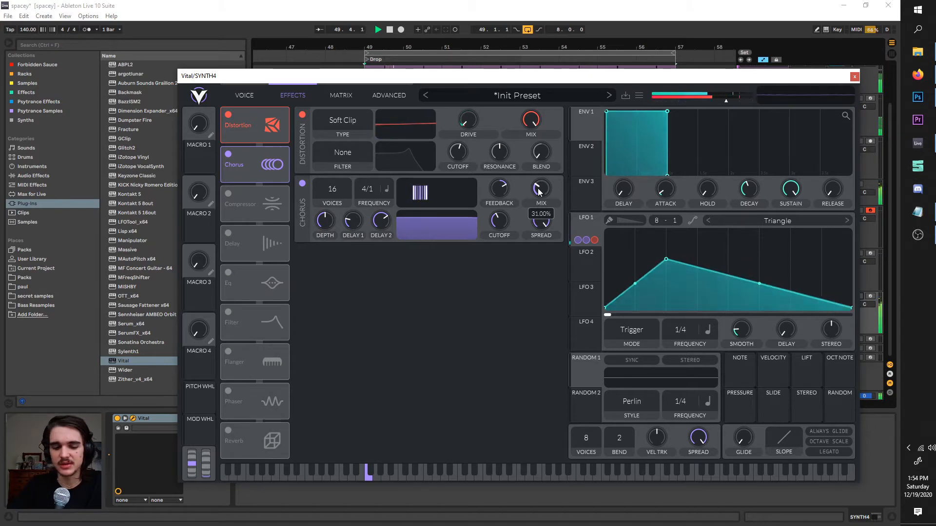
key("space")
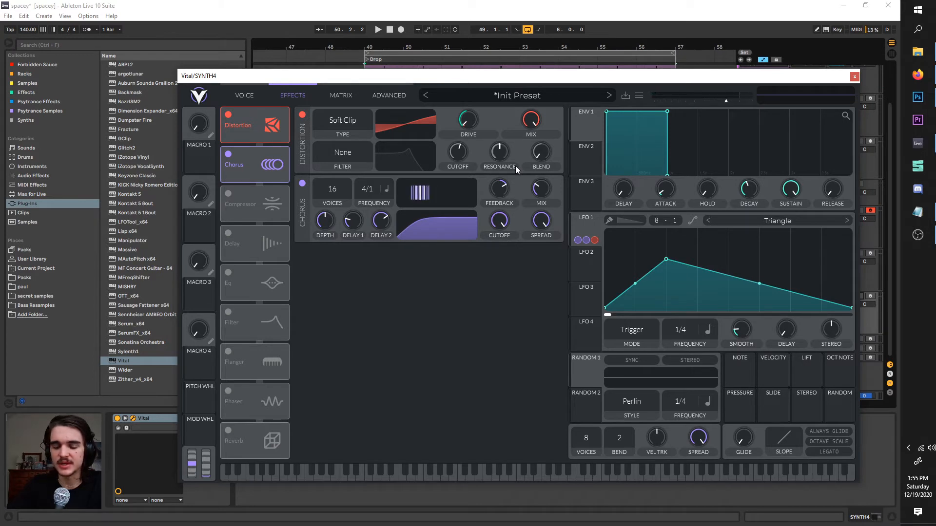
key("space")
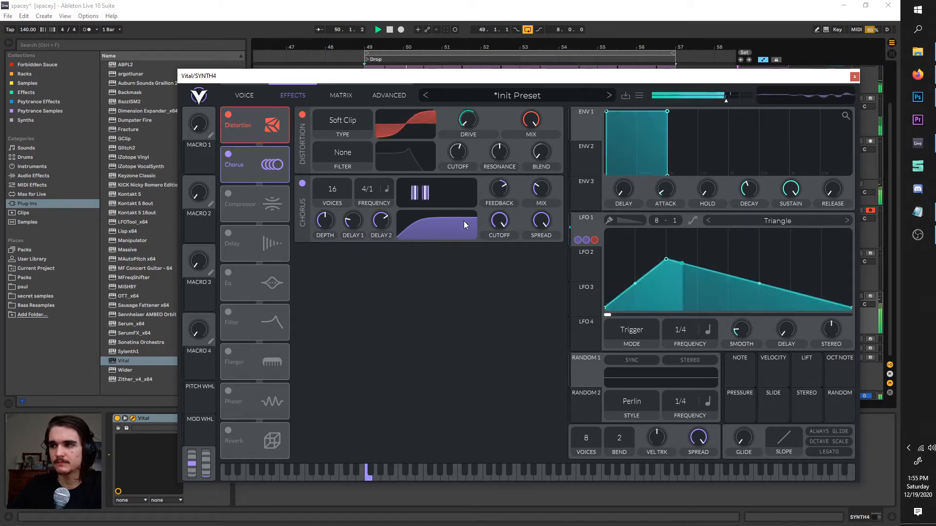
Enable the Multiband Compressor and lower its mix to 0.290 while the clip plays.
left_click(229, 193)
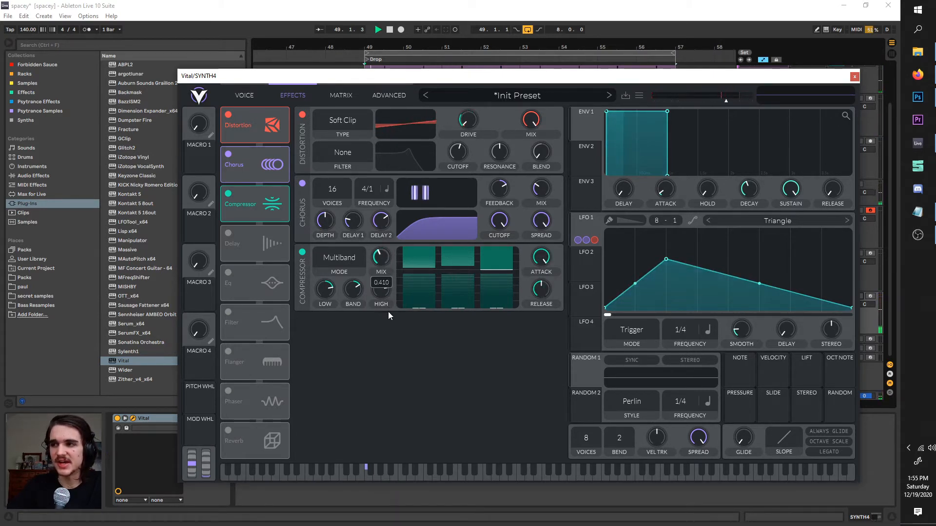
key("space")
scroll(383, 260, "down", 4)
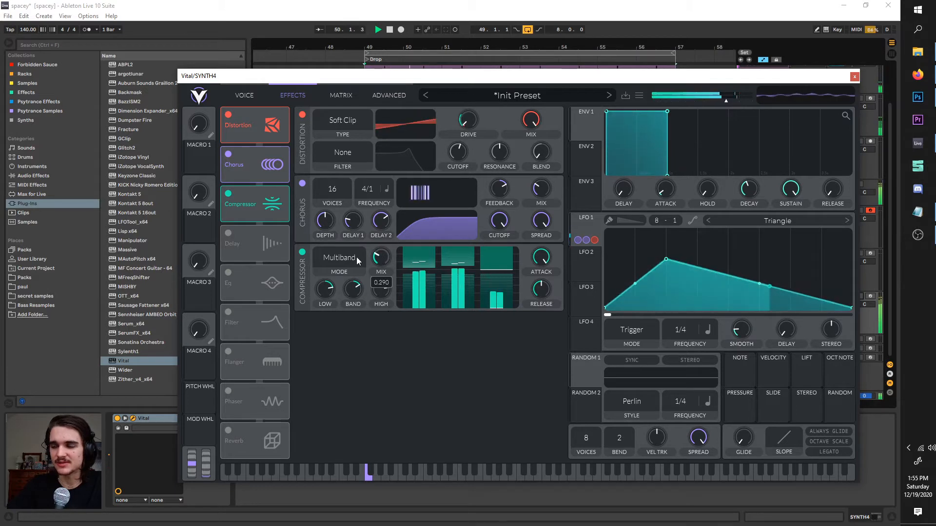
Bypass and re-enable the Compressor to compare the sound, replaying the clip.
left_click(226, 195)
left_click(227, 195)
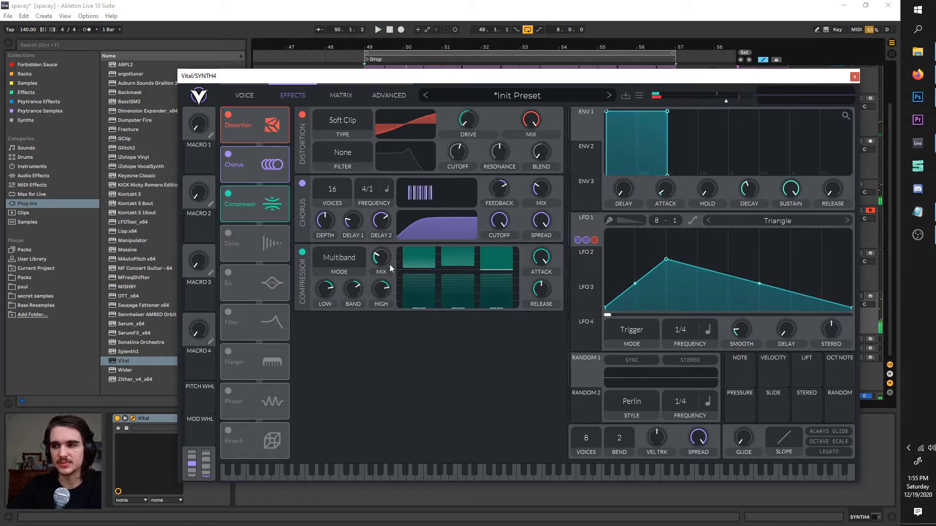
key("space")
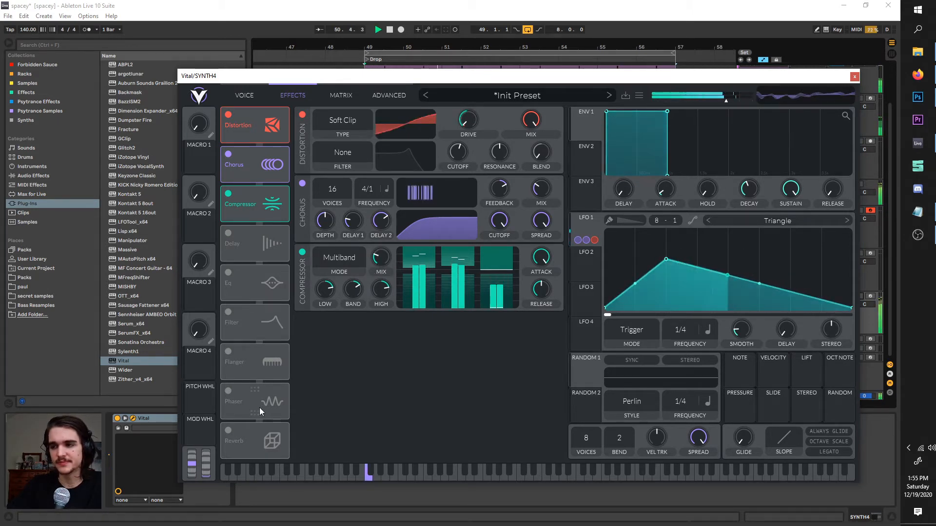
Enable the Reverb effect, reorder it directly after the Compressor, and play the clip.
left_click(228, 432)
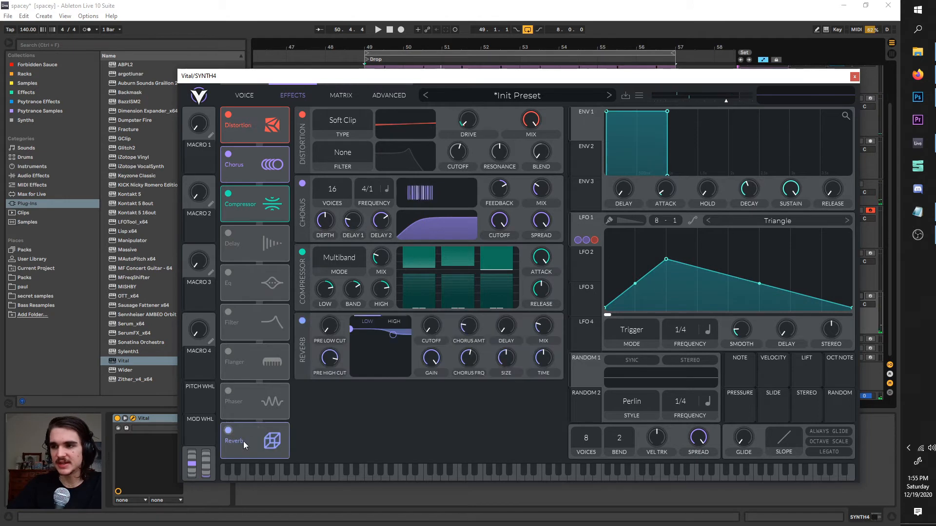
left_click_drag(228, 435, 229, 239)
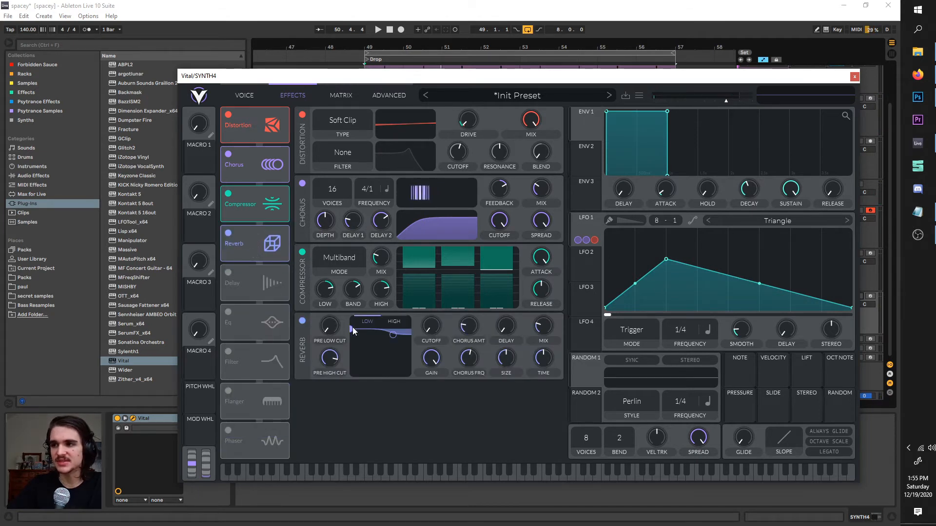
key("space")
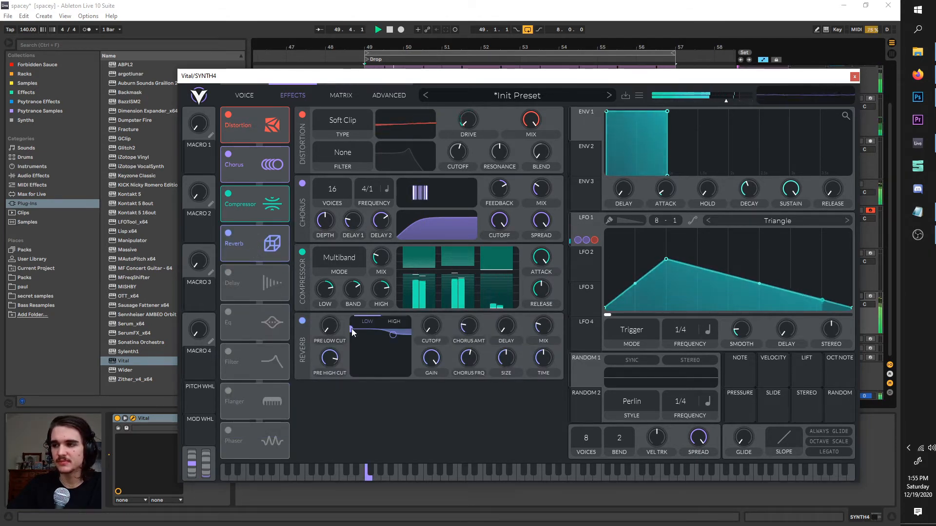
Cut the low shelf of the Reverb to minimum gain with a higher cutoff, and reduce the reverb mix.
left_click_drag(352, 329, 379, 375)
left_click_drag(543, 329, 542, 340)
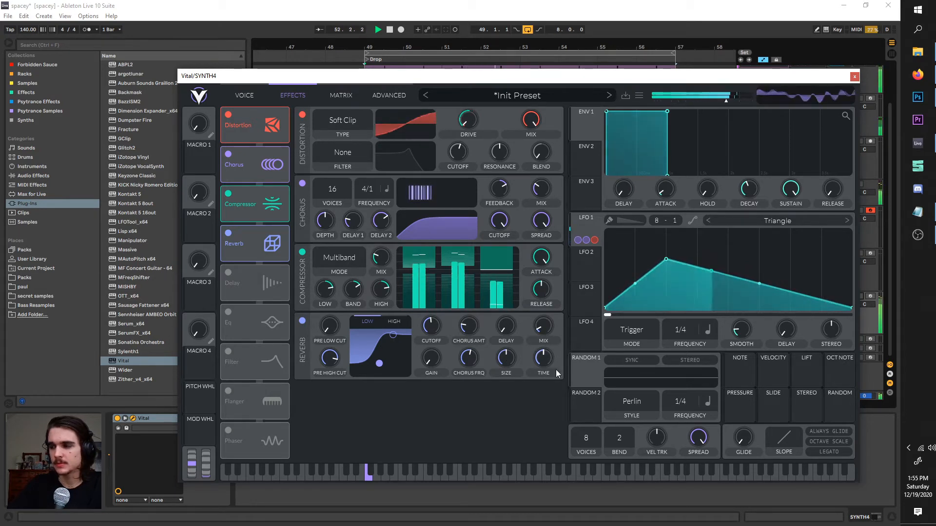
Bring Vital's pitch and mod wheels into clear view and try the pitch wheel.
left_click_drag(427, 78, 450, 116)
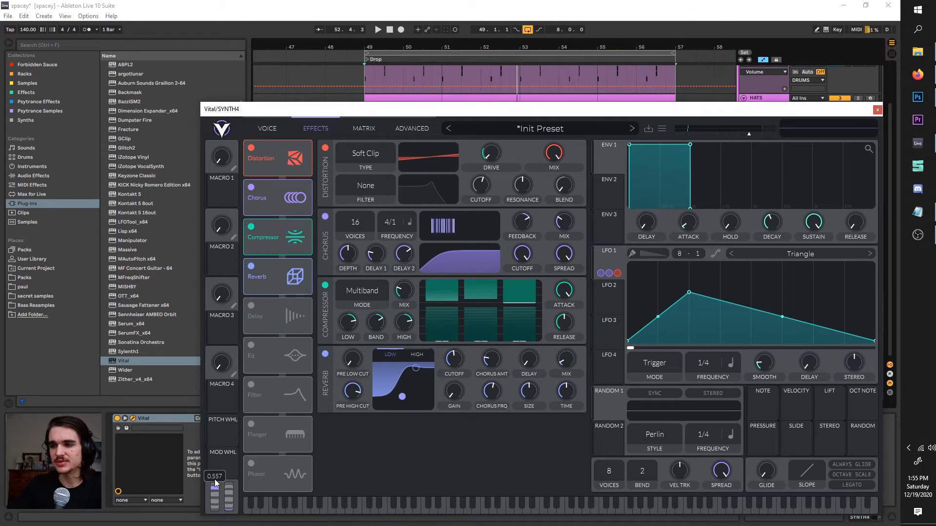
key("space")
mouse_move(215, 478)
left_mouse_down()
mouse_move(215, 465)
mouse_move(217, 495)
left_mouse_up()
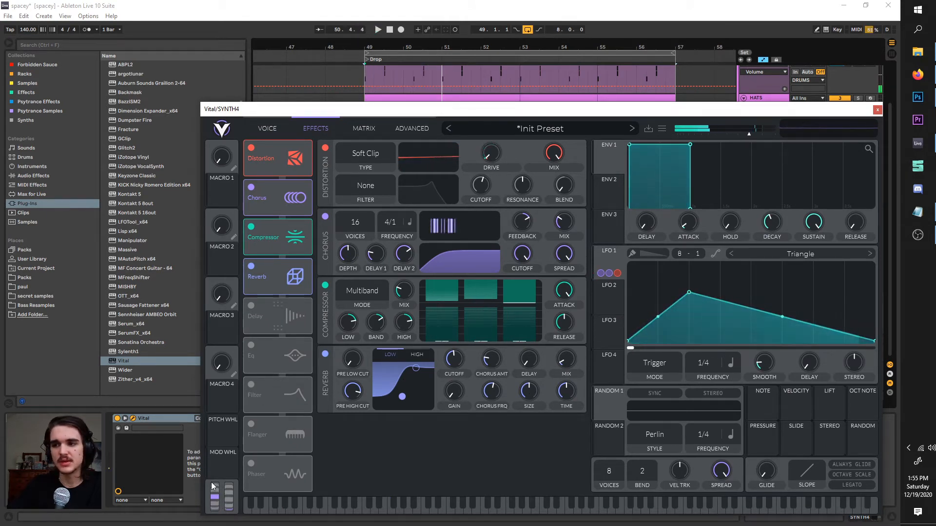
mouse_move(215, 504)
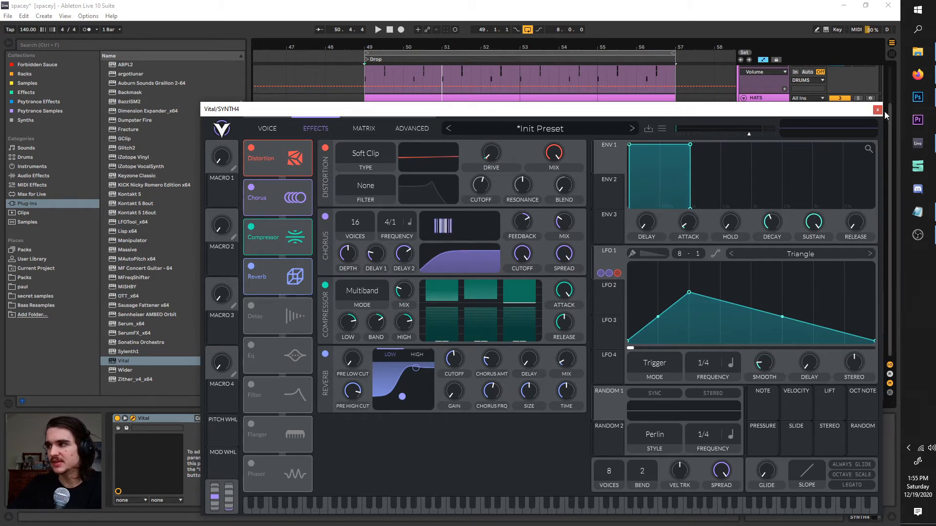
Return Vital to its oscillator page and close the plug-in window.
left_click_drag(851, 112, 801, 80)
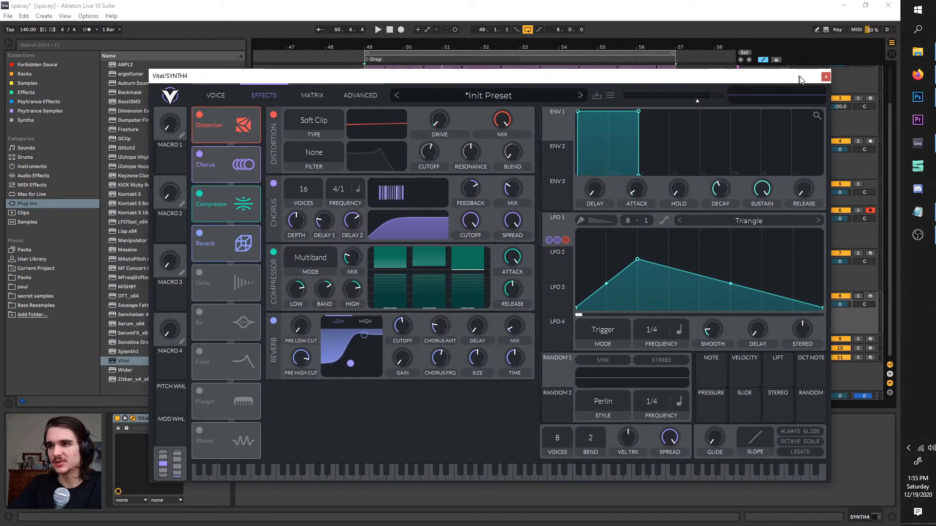
left_click(225, 92)
left_click_drag(292, 76, 341, 88)
mouse_move(456, 229)
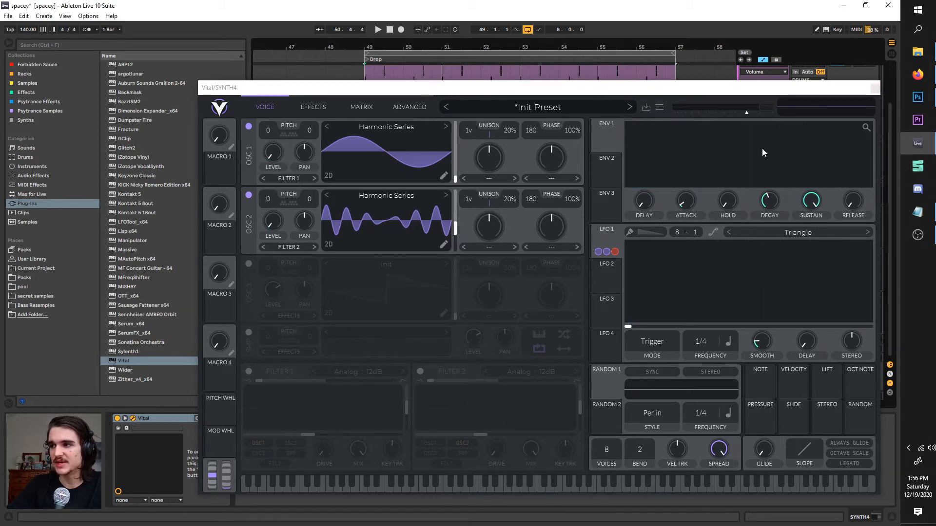
left_click(875, 89)
Try stepping up SYNTH4's Oscillator 2 Wave Frame automation at bar 50 to about frame 137 during playback.
key("space")
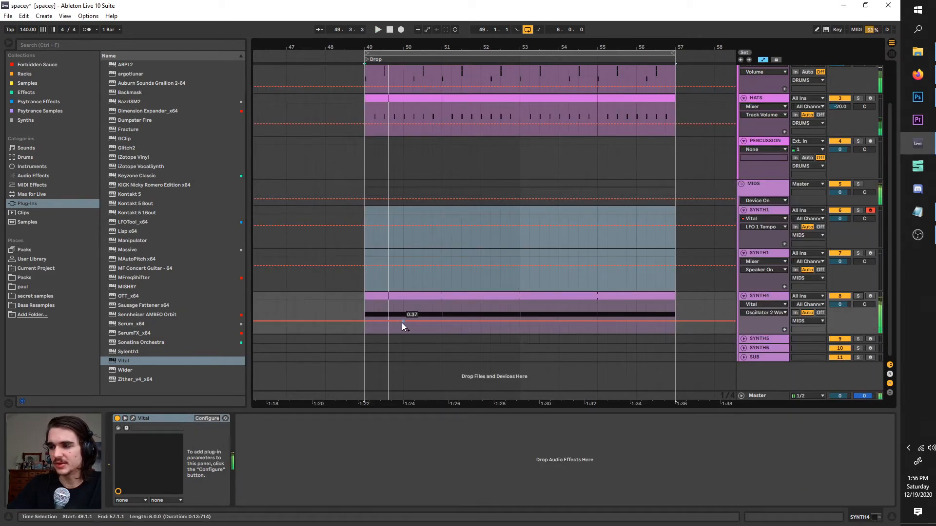
key("space")
left_click(403, 320)
key("space")
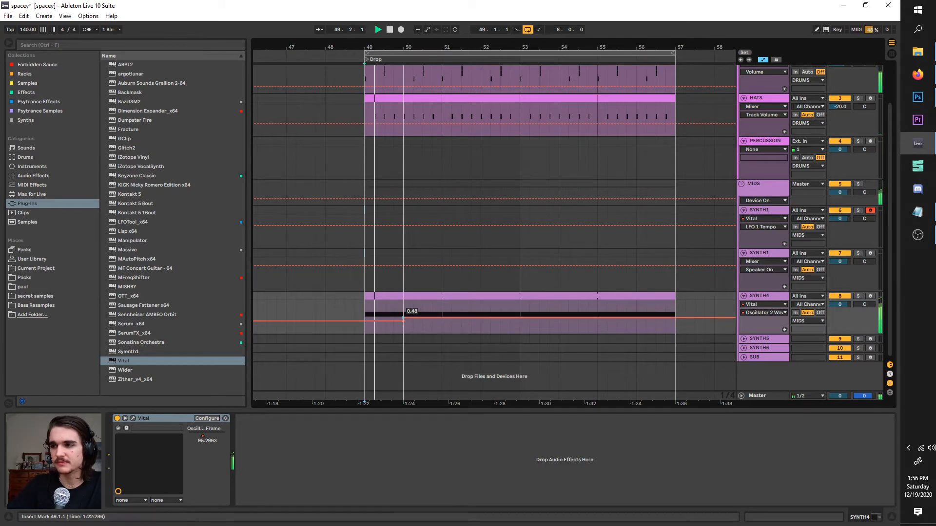
left_click_drag(403, 318, 402, 315)
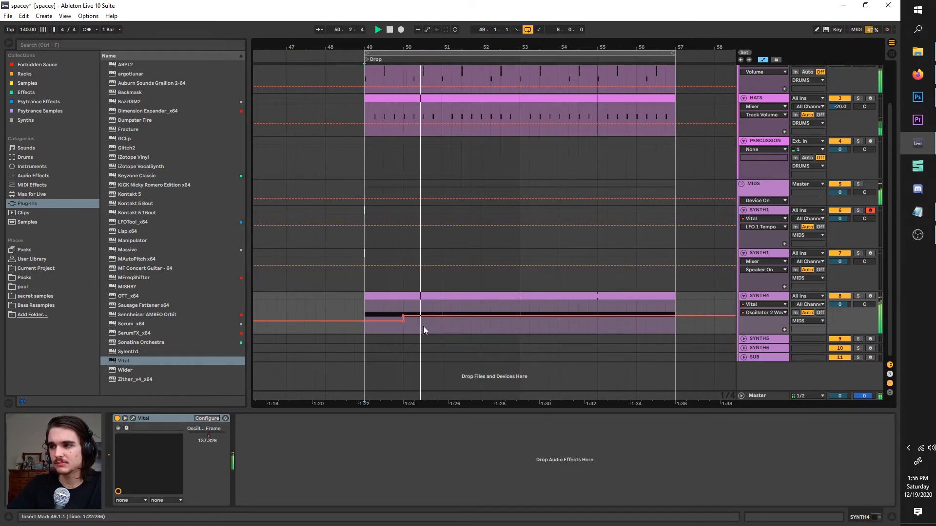
Try a second upward step in the wave frame automation at bar 51, and remove both automation steps.
left_click_drag(441, 316, 480, 320)
left_click(481, 310)
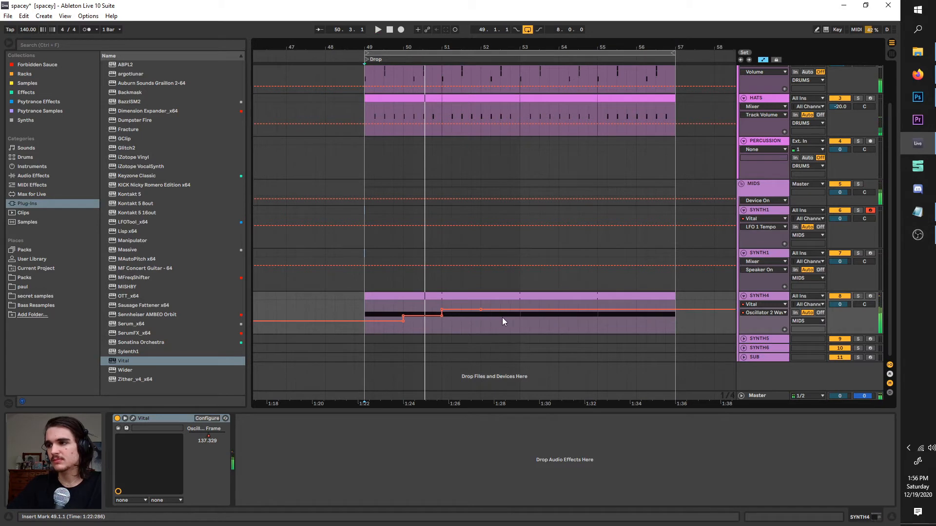
left_click(441, 309)
left_click(442, 316)
left_click(403, 316)
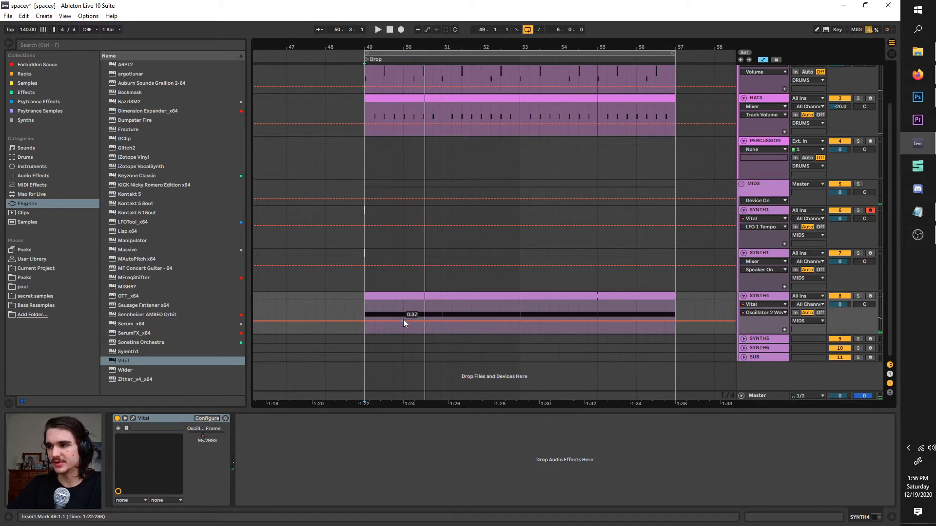
Step SYNTH4's Oscillator 2 Wave Frame automation up to about frame 153 at bar 53 and play the loop.
left_click(520, 322)
left_click_drag(530, 321, 520, 314)
left_click(490, 59)
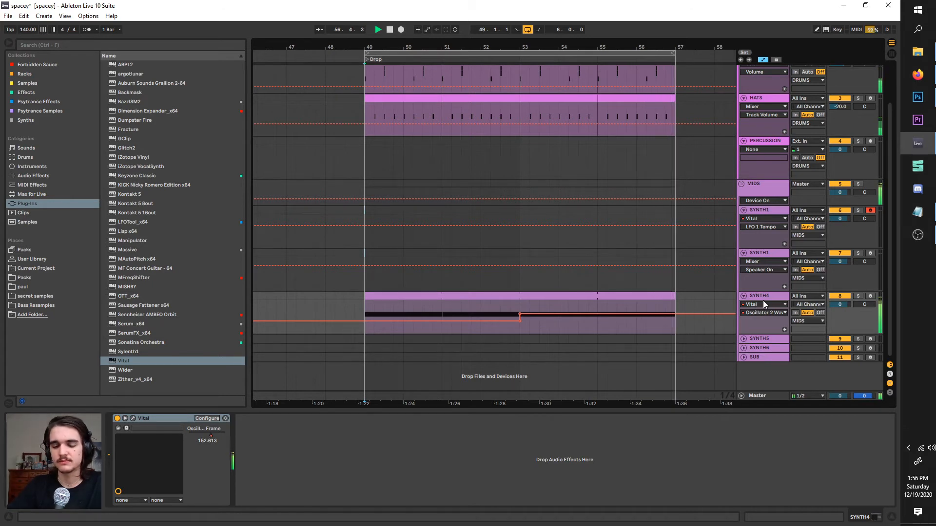
Shorten the SYNTH4 clip to its first beat, 49.1.1 to 49.2.1, and duplicate the track.
left_click(672, 296)
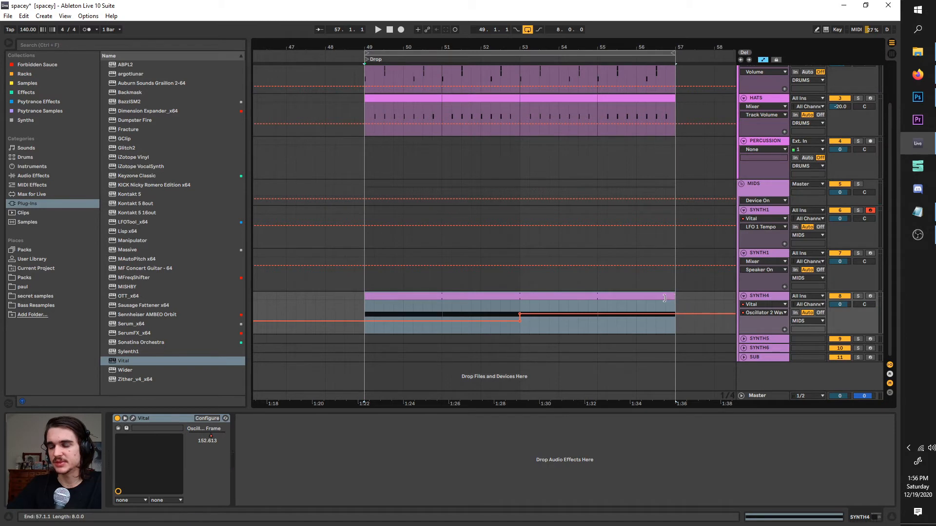
left_click_drag(664, 297, 375, 304)
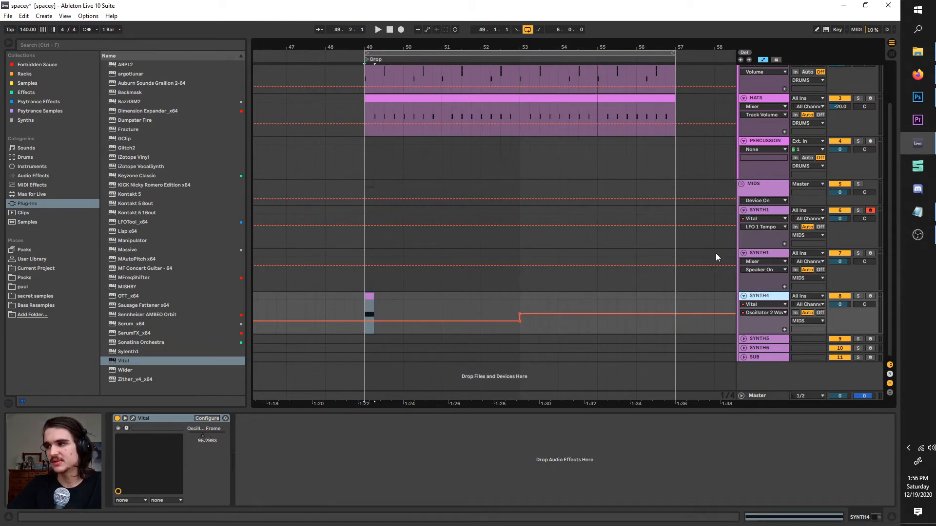
key("ctrl+d")
Shift the duplicate SYNTH4 track's clip one beat later to 49.2.1 and move the loop start to that beat.
left_click(436, 344)
scroll(372, 321, "down", 2)
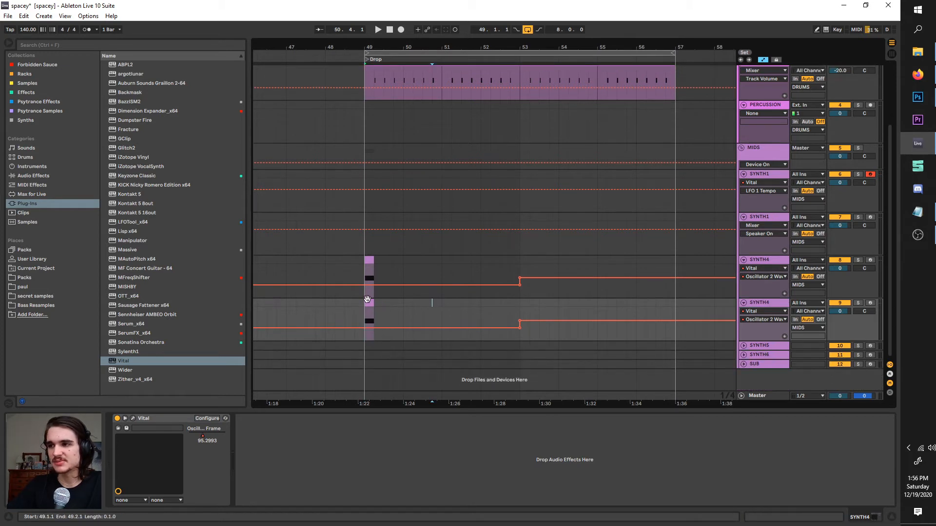
left_click_drag(366, 300, 376, 300)
key("plus")
left_click(377, 54)
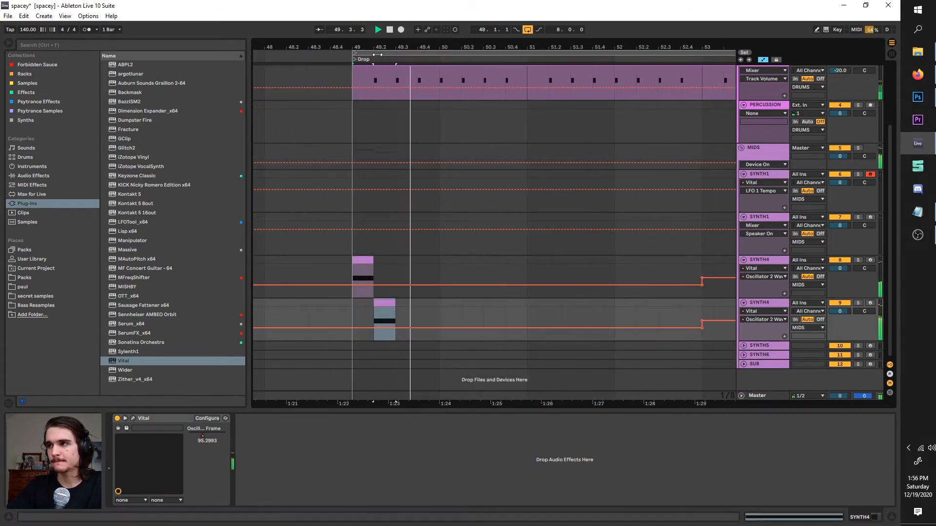
left_click_drag(378, 55, 399, 54)
key("space")
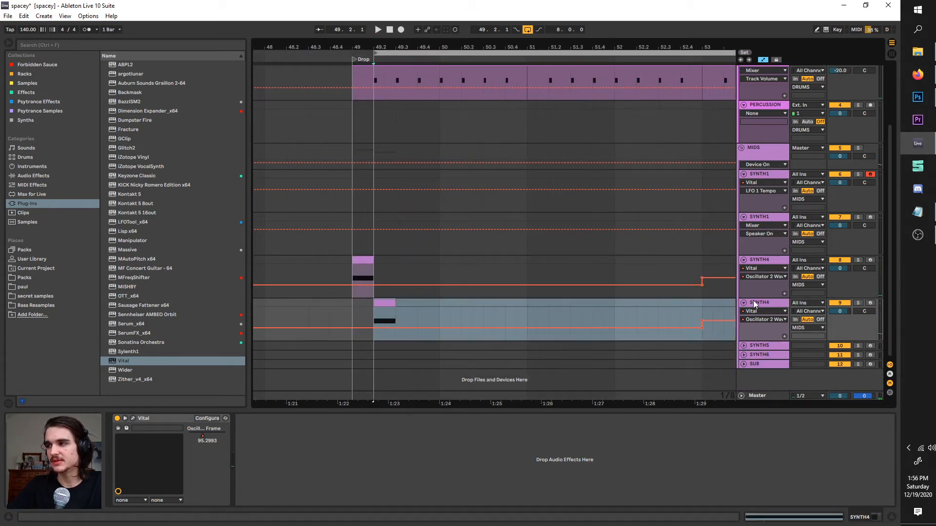
Open Vital on the duplicate SYNTH4 track and lower the Oscillator 2 wave frame to 67.27.
left_click(131, 420)
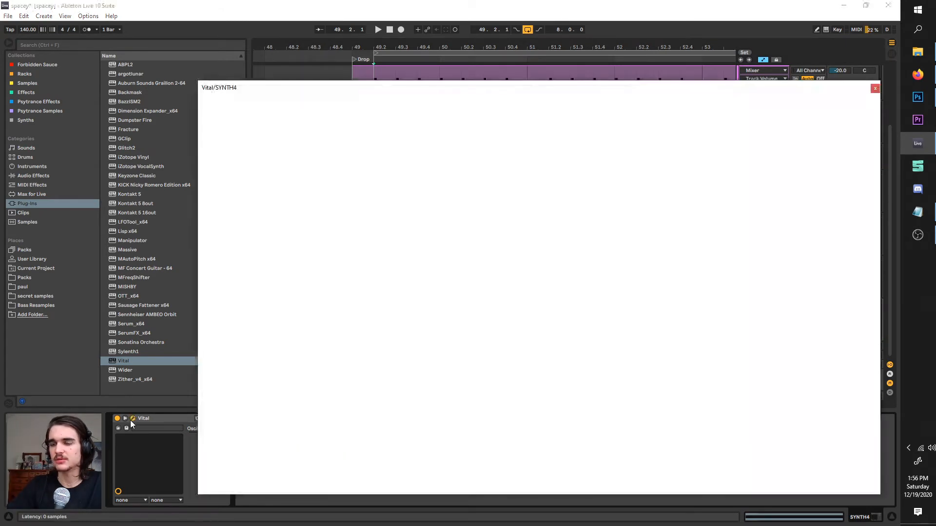
left_click_drag(351, 93, 333, 68)
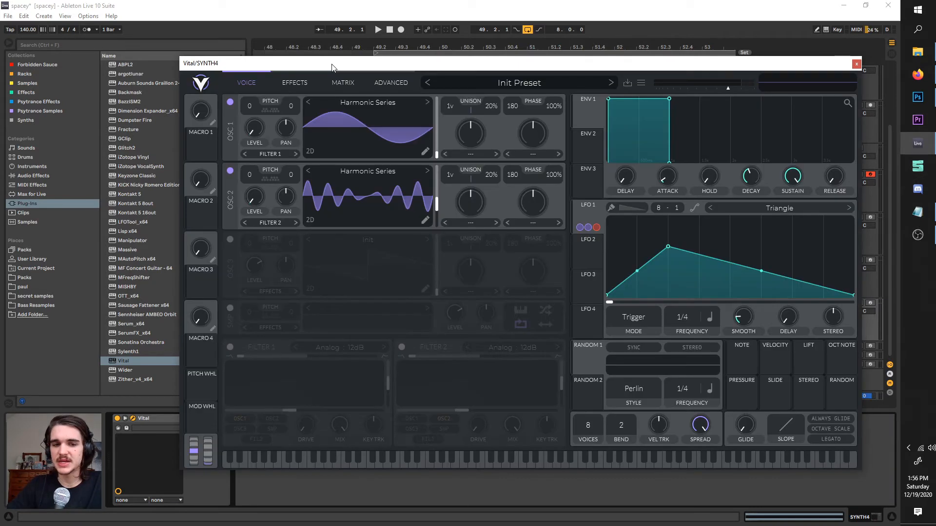
left_click_drag(436, 210, 437, 218)
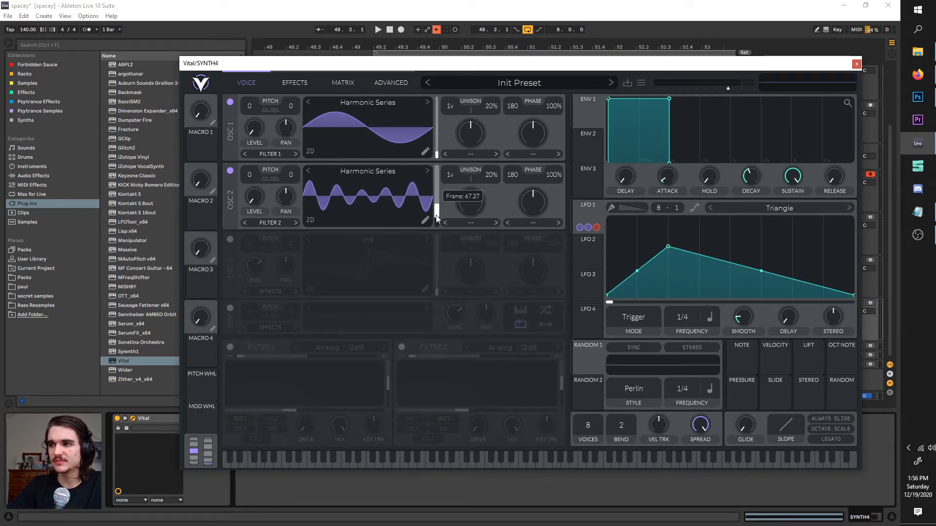
Change the duplicate's distortion type to Down Sample and disconnect LFO 1 from the distortion drive.
left_click(308, 75)
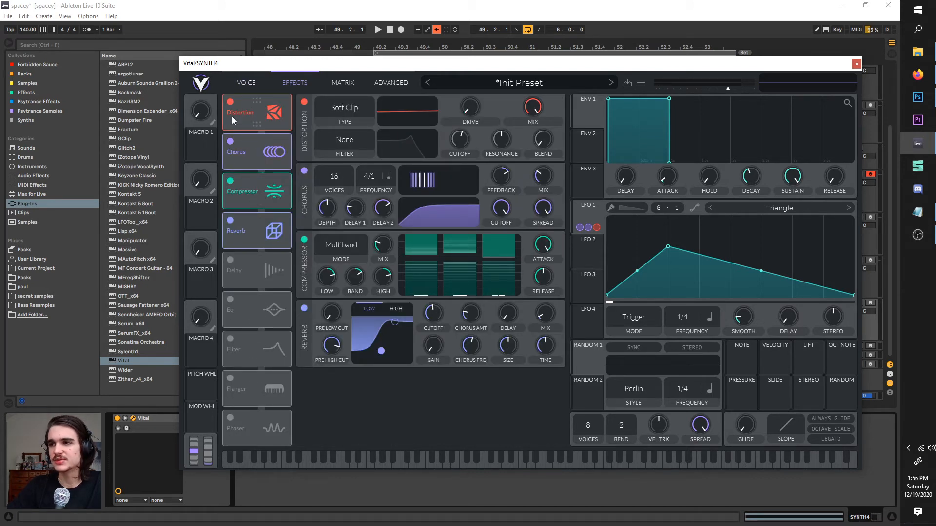
left_click(345, 107)
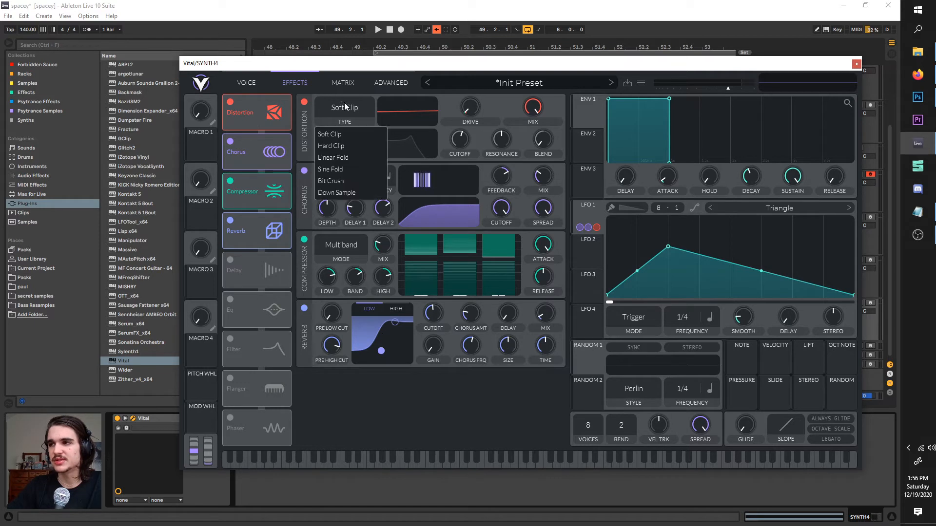
left_click(358, 193)
right_click(464, 113)
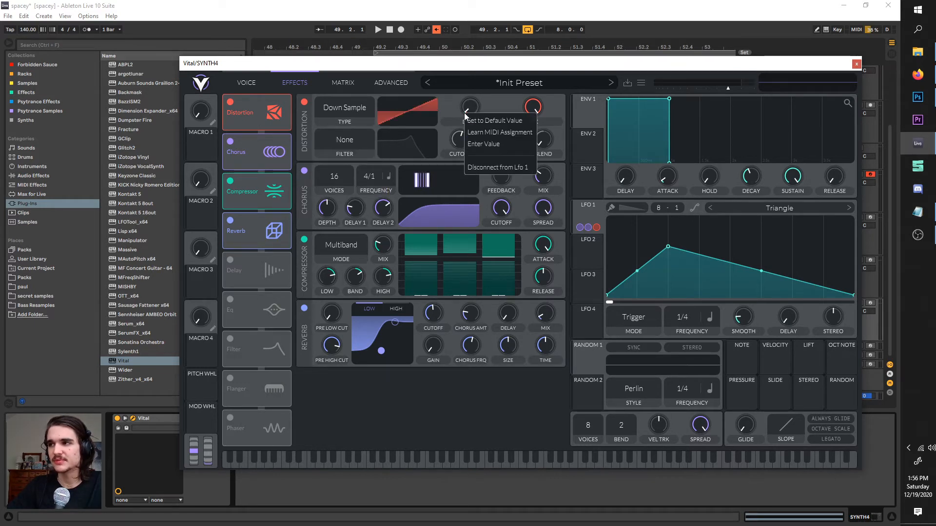
left_click(483, 167)
Adjust the Down Sample distortion drive while repeatedly playing the duplicate clip.
key("space")
left_click_drag(472, 100, 470, 107)
key("space")
key("space")
key("space")
mouse_move(473, 107)
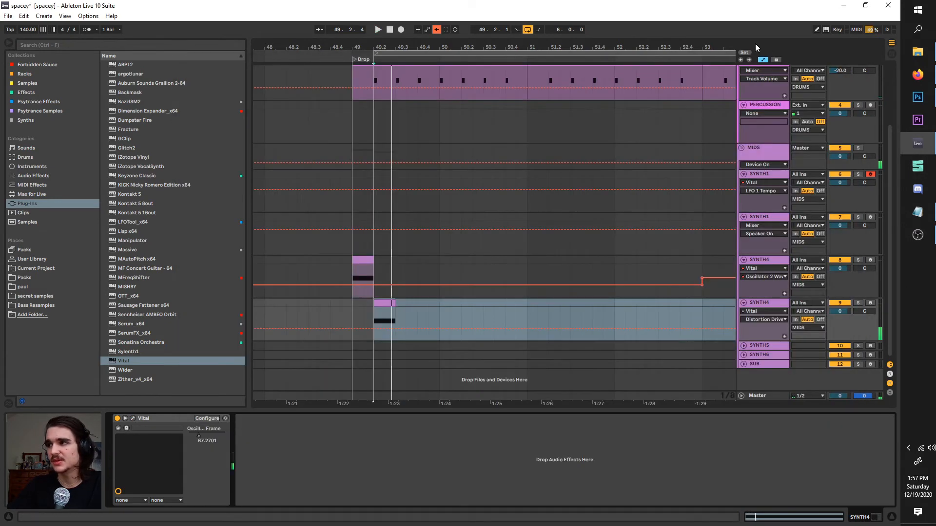
Move the loop start back to 49.1.1 and play both SYNTH4 clips in sequence.
left_click(536, 53)
key("space")
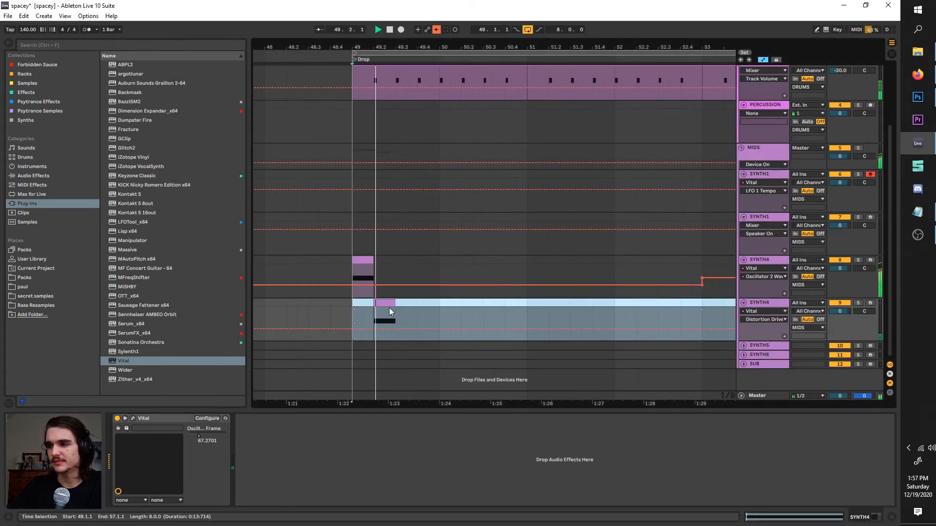
Duplicate the pair of one-beat SYNTH4 clips onto beats 49.3 and 49.4, moving the copy at 49.3 to the duplicate SYNTH4 track.
left_click_drag(398, 322, 352, 273)
key("ctrl+d")
key("space")
left_click(404, 314)
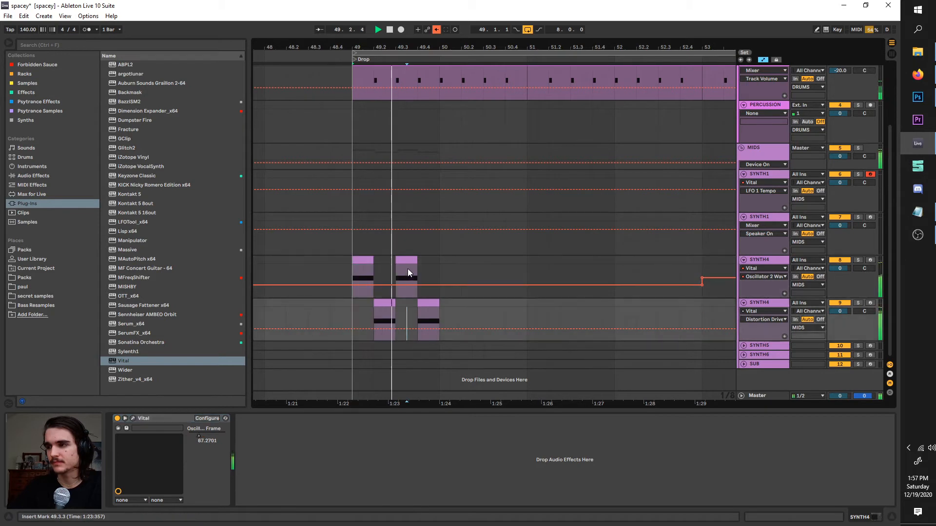
left_click_drag(407, 260, 408, 318)
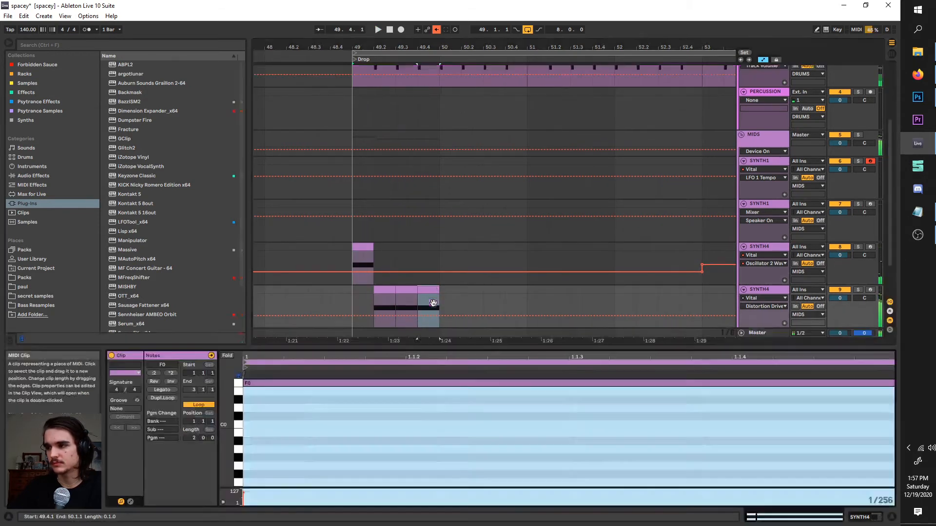
Raise the note in the clip at 49.4 one semitone to F#0 and play the bar.
double_click(425, 306)
key("space")
key("Up")
key("space")
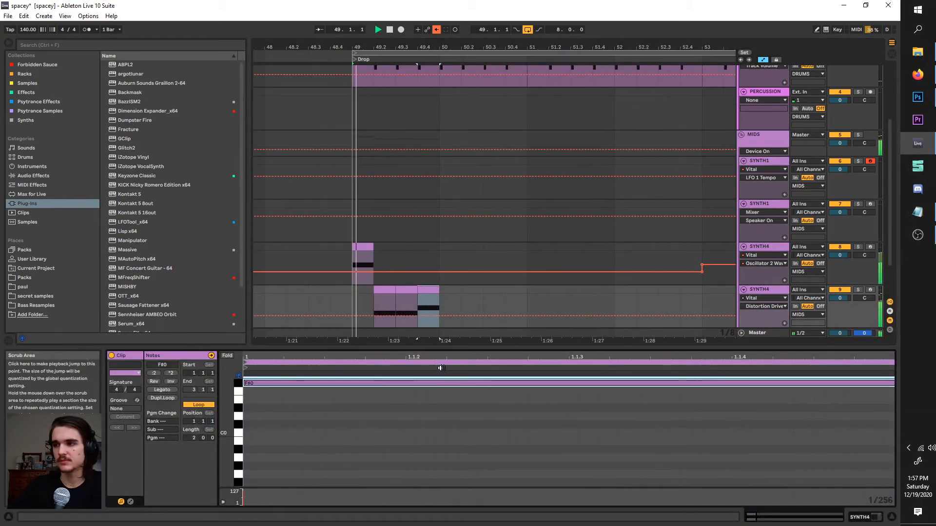
Duplicate bar 49's SYNTH4 clips into bar 50 and raise the note in the first clip of bar 50 to F#0.
left_click_drag(441, 305, 354, 250)
key("space")
key("ctrl+d")
left_click(443, 238)
left_click(446, 247)
left_click(405, 383)
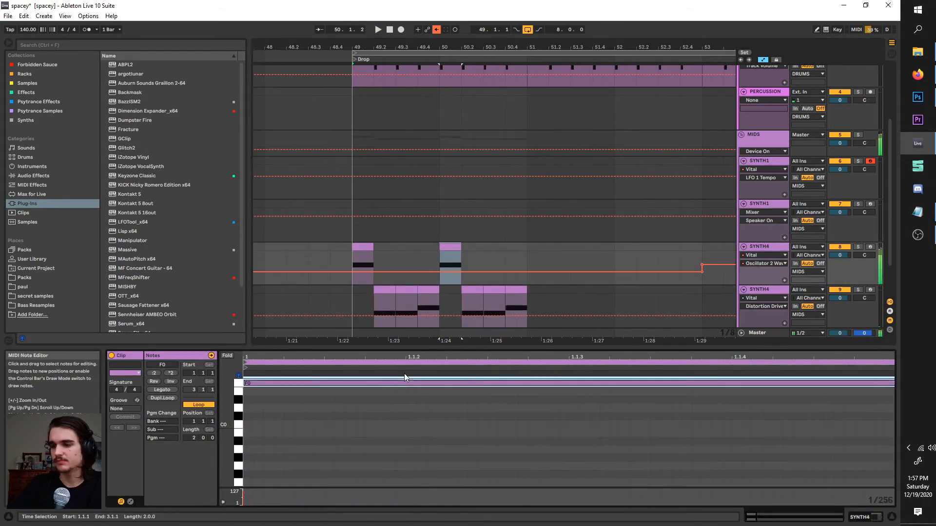
key("Up")
Duplicate the raised clip onto beat 50.2 and lower the copy's note to F0.
key("ctrl+d")
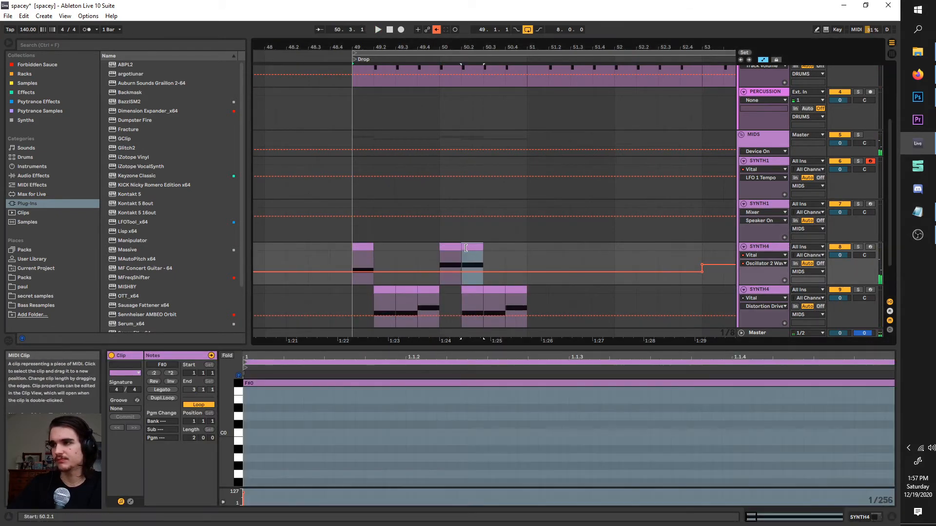
left_click(461, 382)
key("Down")
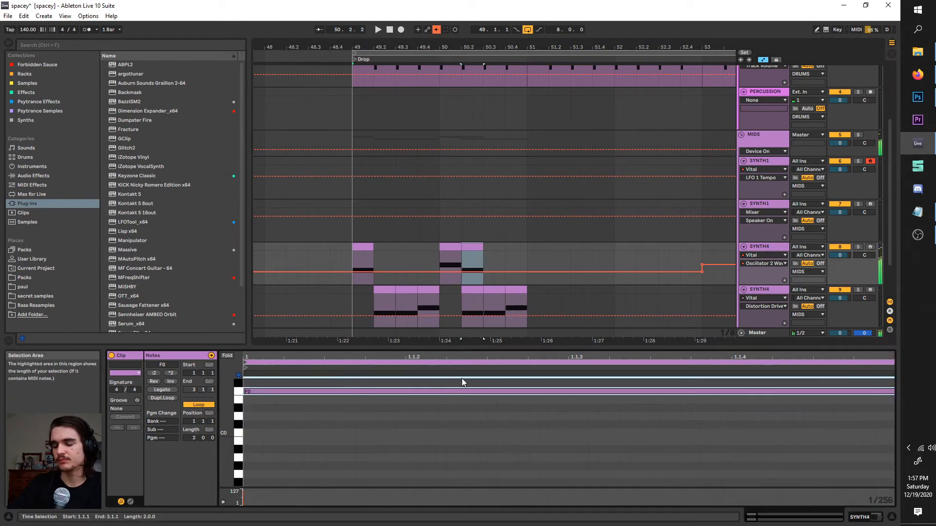
Delete the duplicate track's clip at 50.2 and lower the note in its clip at 50.4 to F0.
left_click(472, 295)
key("Delete")
left_click(517, 295)
key("space")
Duplicate the two-bar pattern on both SYNTH4 tracks into bars 51–52, and the resulting four bars into bars 53–56.
left_click_drag(530, 292, 356, 247)
key("ctrl+d")
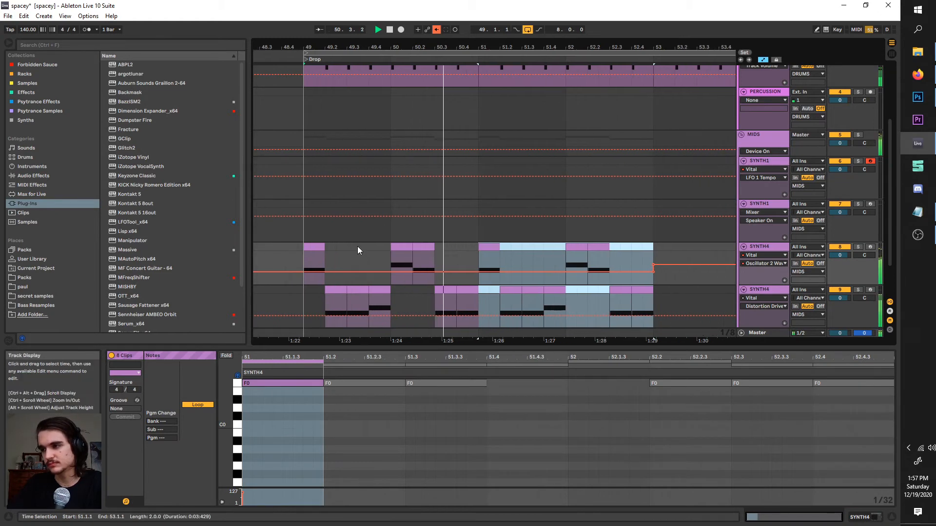
left_click(475, 247)
key("minus")
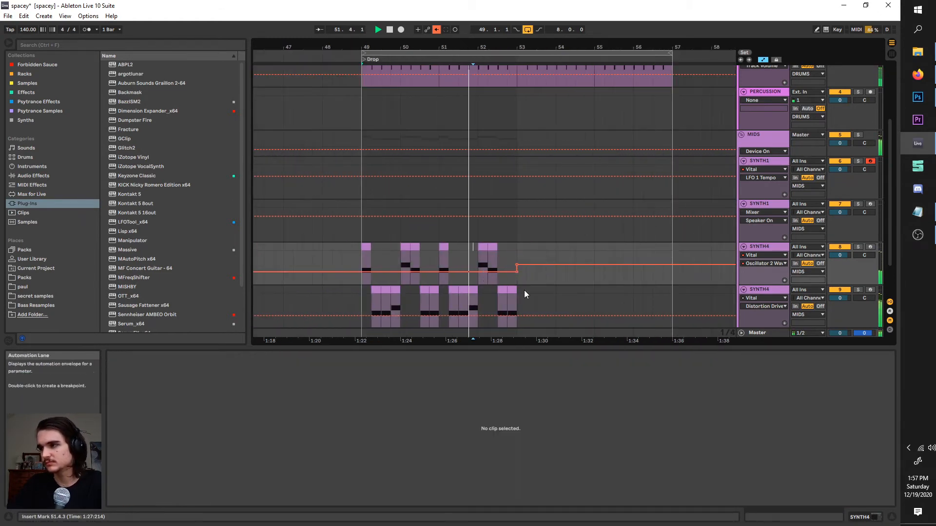
left_click_drag(521, 292, 364, 246)
key("ctrl+d")
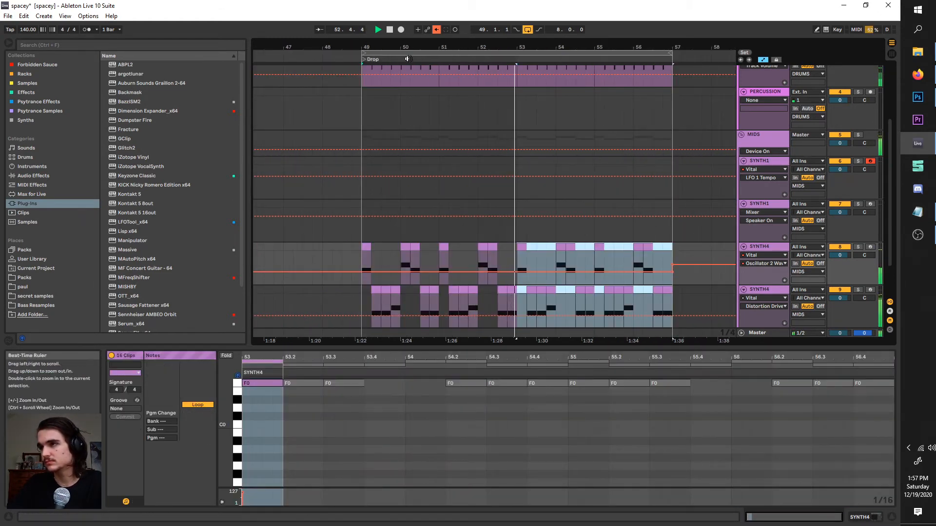
Move the loop start to 53.1.1 and play the newly duplicated bars.
left_click_drag(410, 52, 565, 102)
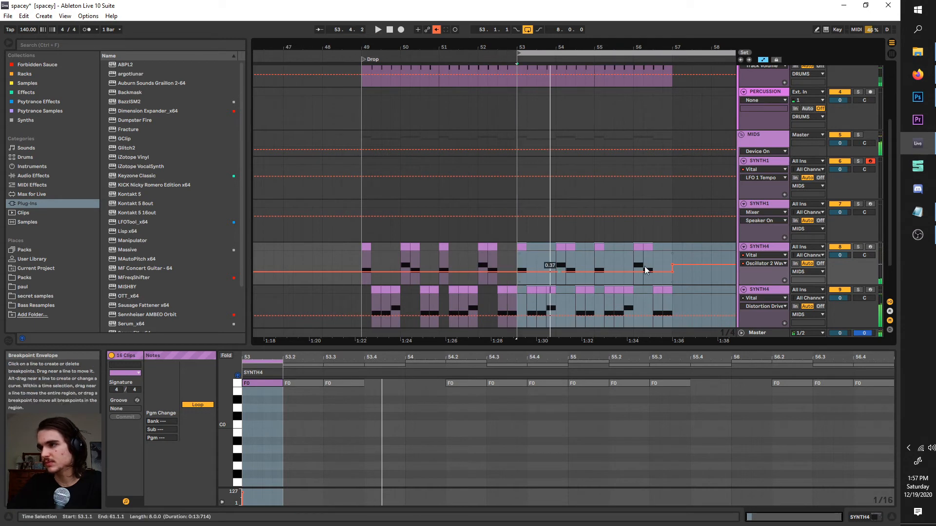
left_click(693, 276)
key("space")
Shift the first SYNTH4 track's Oscillator 2 wave frame automation change to bar 53 and lower its level from there during playback.
left_click(517, 258)
left_click_drag(517, 258, 664, 265)
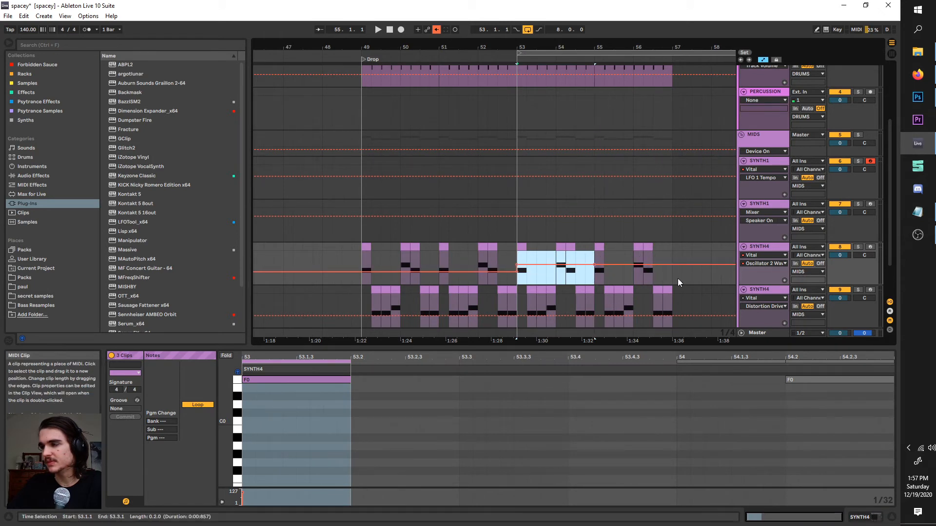
left_click(681, 275)
key("space")
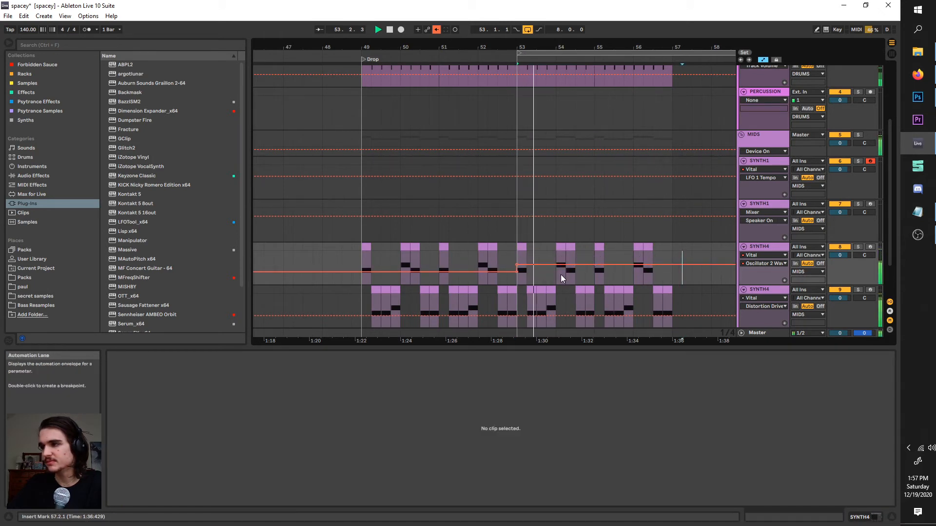
left_click_drag(515, 264, 516, 274)
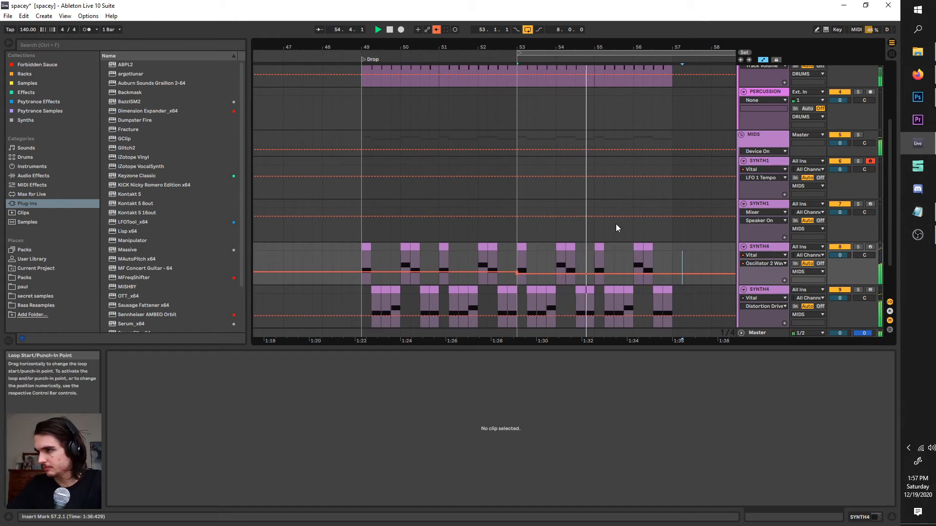
Select bars 53 to 56 on both SYNTH4 tracks and set a four-bar loop over them.
left_click(784, 291)
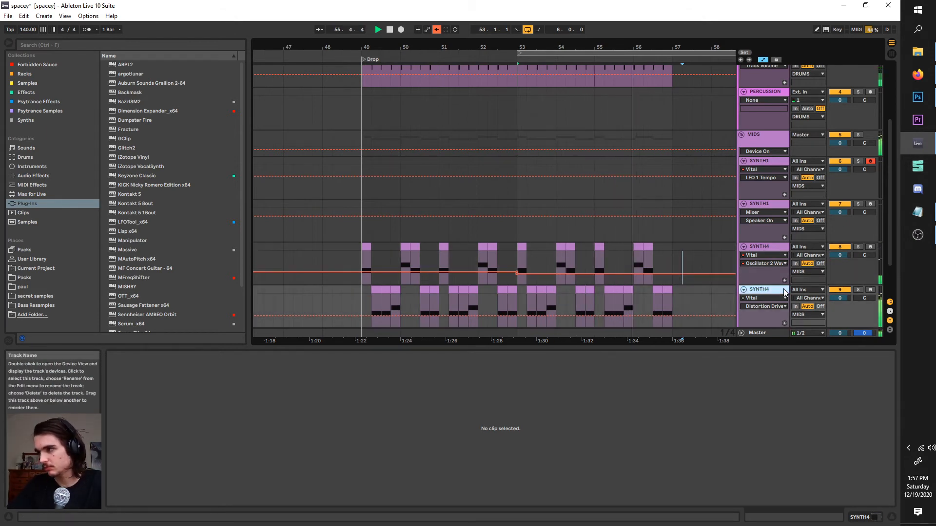
left_click_drag(662, 264, 623, 256, "ctrl+alt")
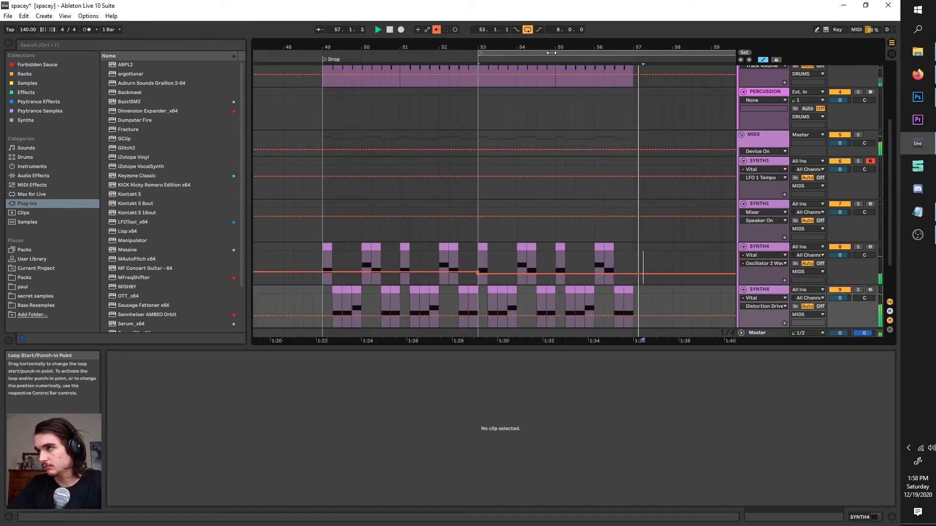
left_click_drag(641, 298, 489, 253)
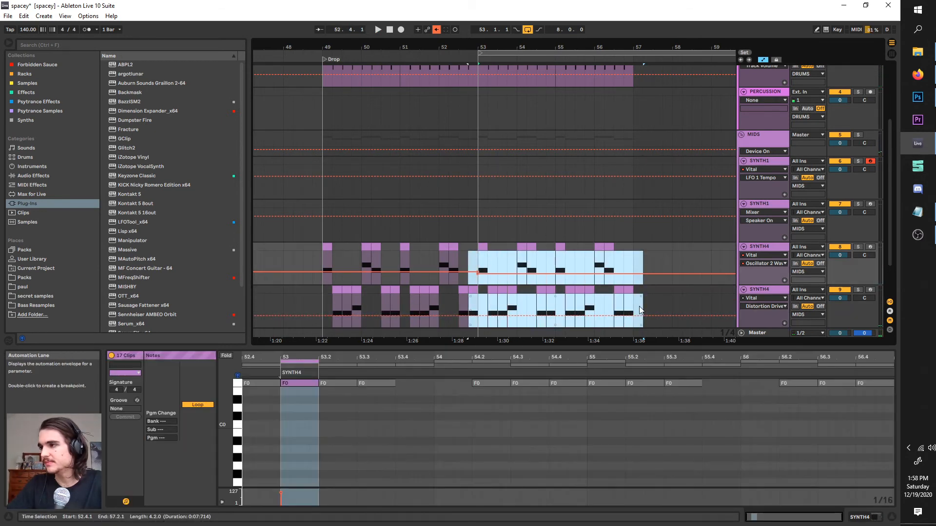
left_click_drag(638, 306, 472, 244)
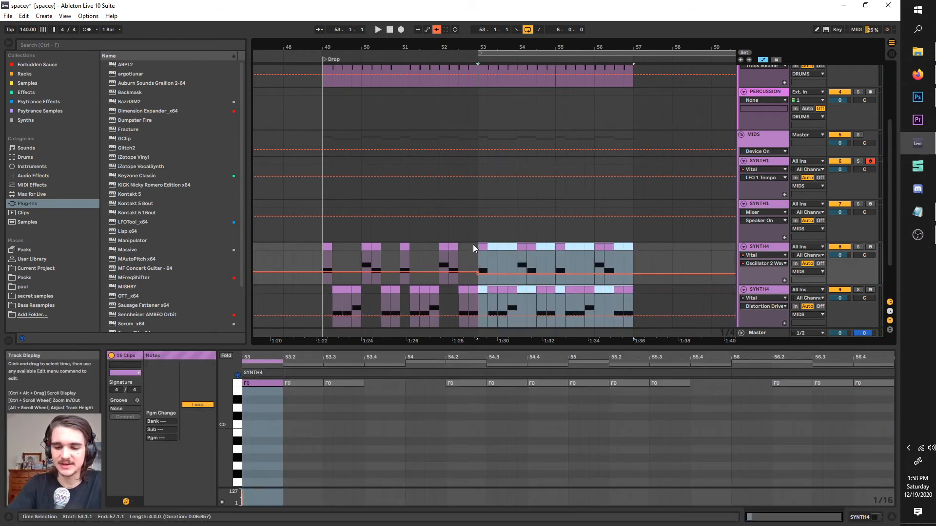
left_click(536, 52)
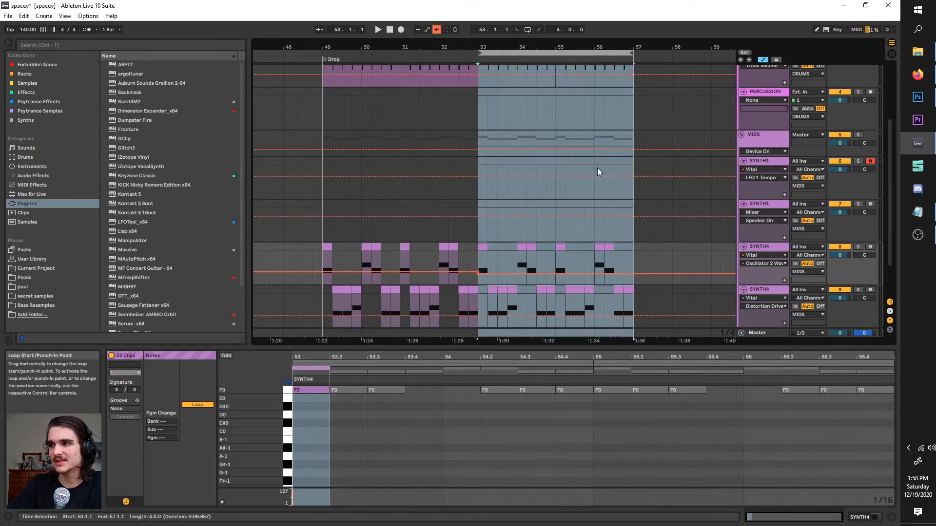
Play the four-bar section with the duplicate SYNTH4's devices shown, and undo a one-beat shift of the loop.
key("space")
double_click(758, 290)
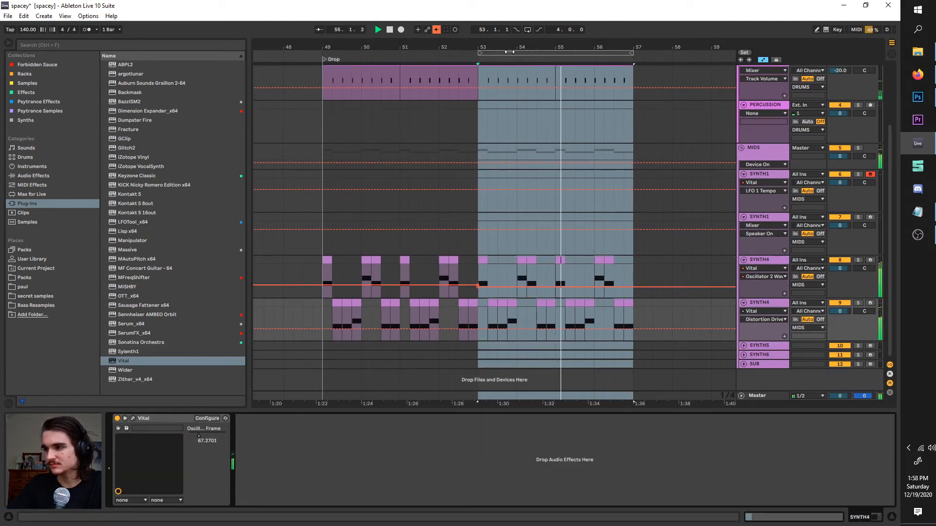
left_click_drag(515, 53, 525, 55)
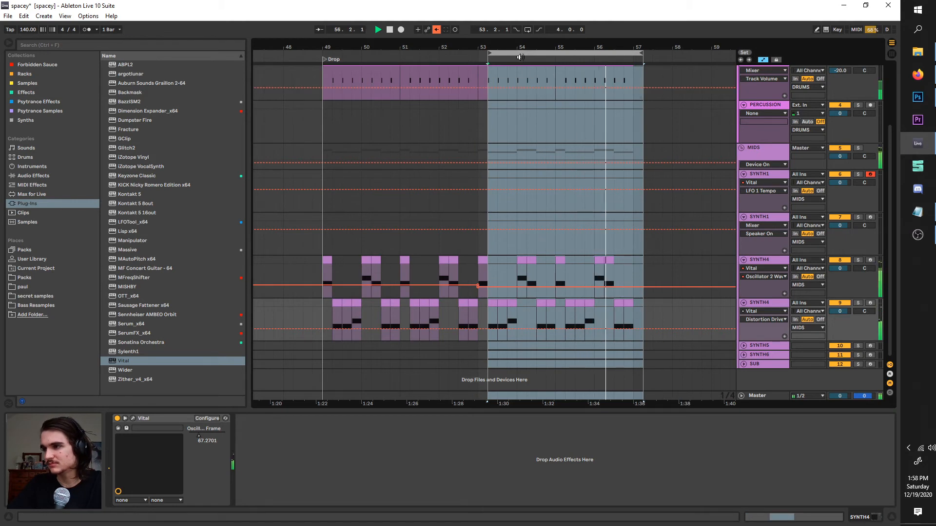
key("ctrl+z")
key("space")
Open Vital on the duplicate SYNTH4 track and pick the Oscillator 2 wave frame as the track's shown automation parameter.
double_click(752, 303)
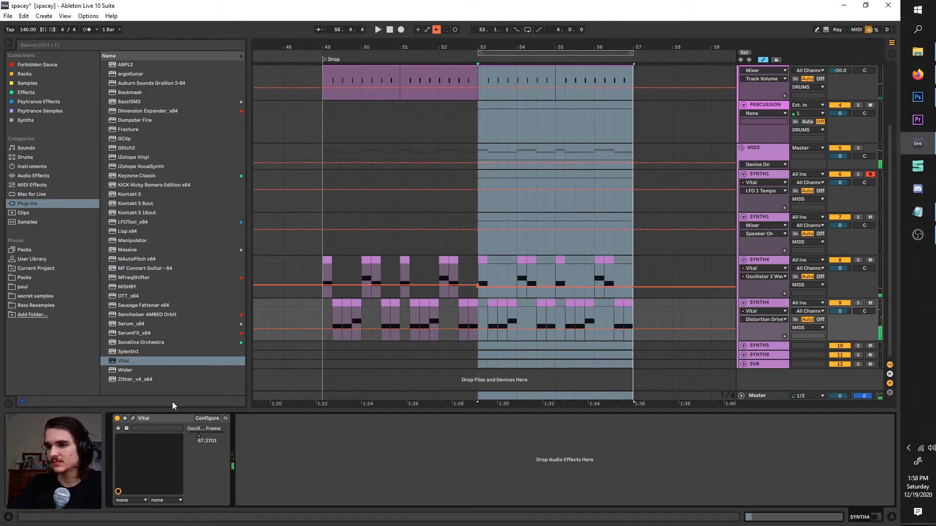
left_click(127, 419)
left_click(133, 418)
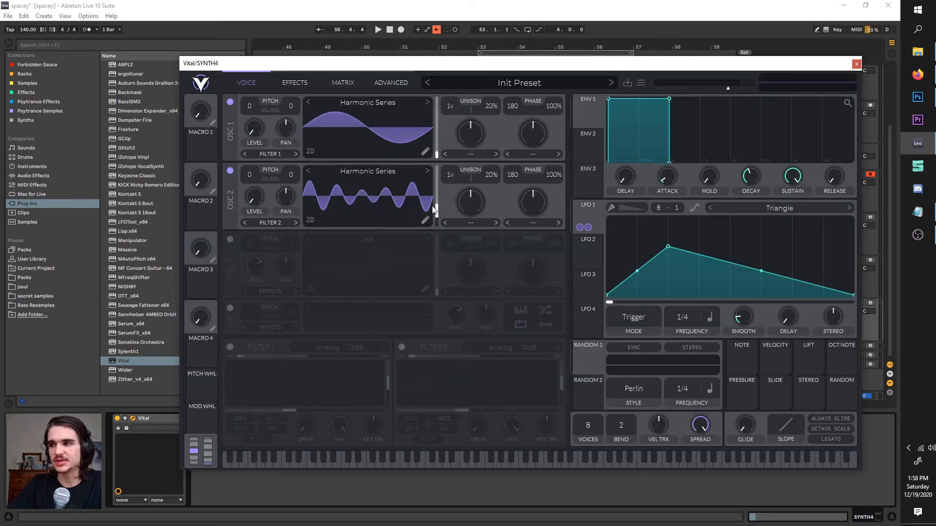
mouse_move(435, 214)
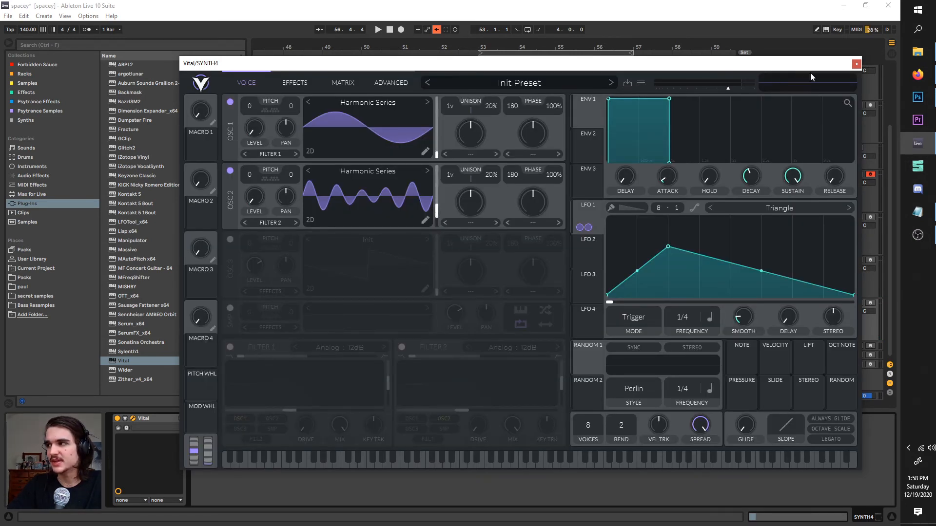
left_click(856, 64)
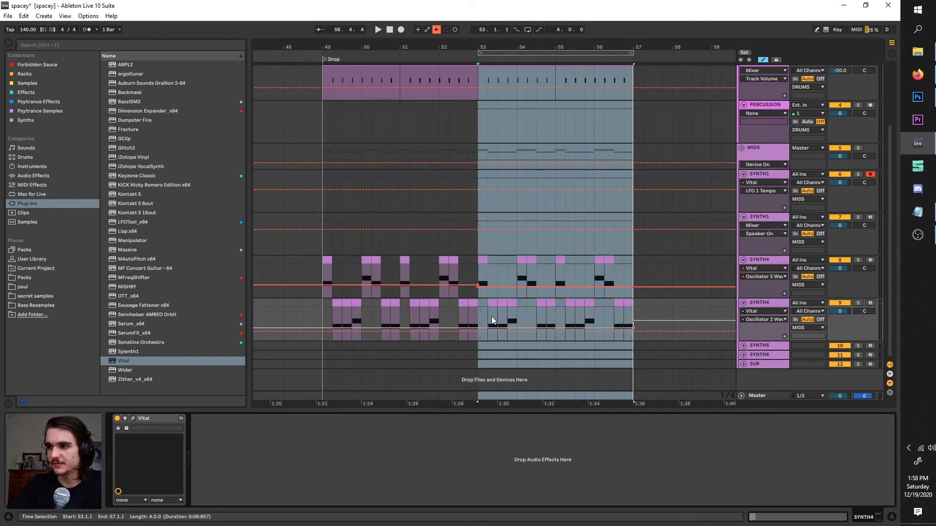
Automate the duplicate's Oscillator 2 wave frame to drop to 0.24 from bar 53 onward while playing the section.
left_click(478, 328)
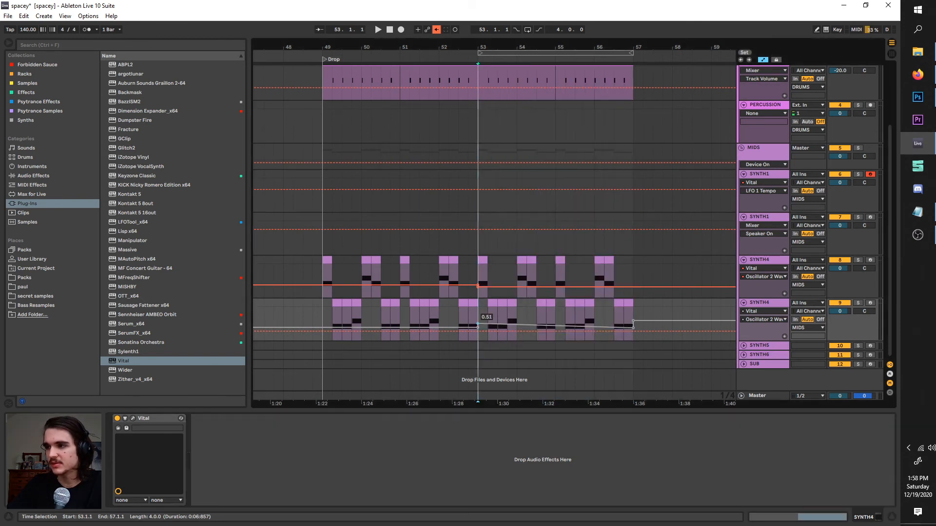
left_click(633, 326)
key("space")
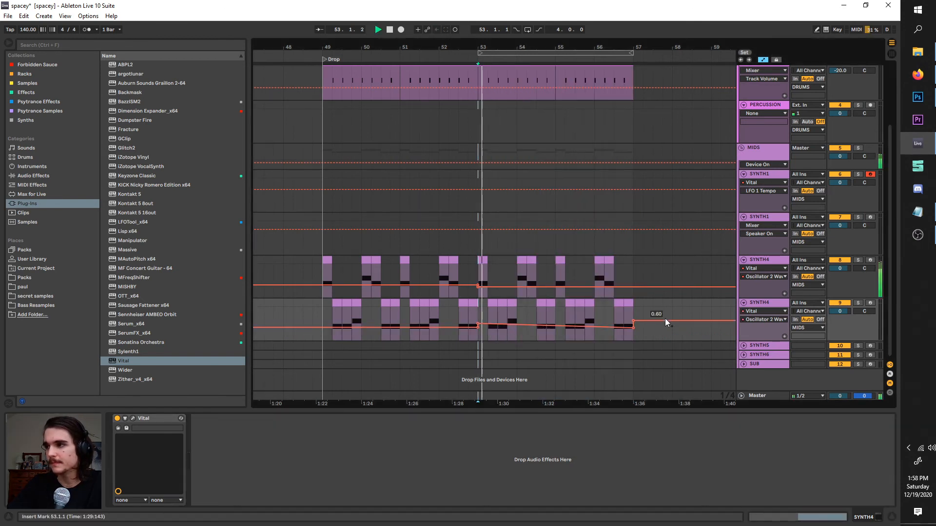
left_click(634, 321)
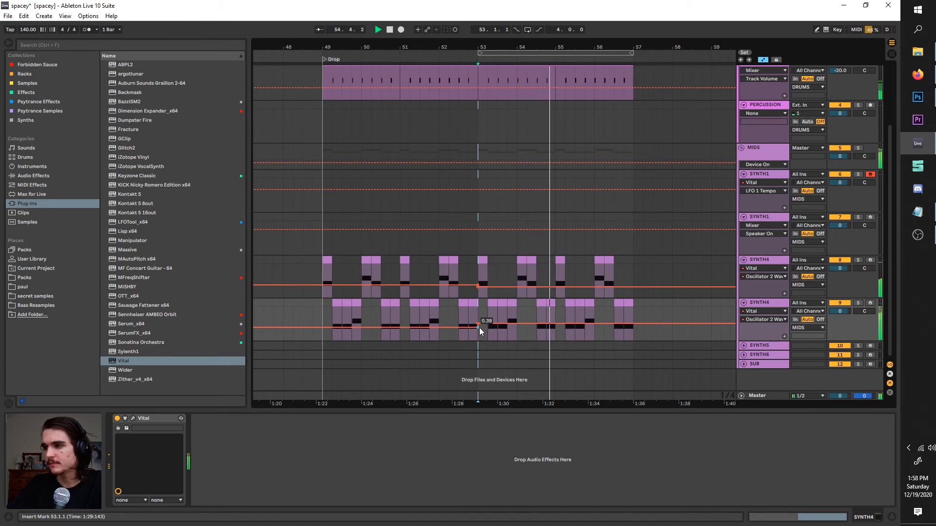
left_click_drag(479, 327, 478, 332)
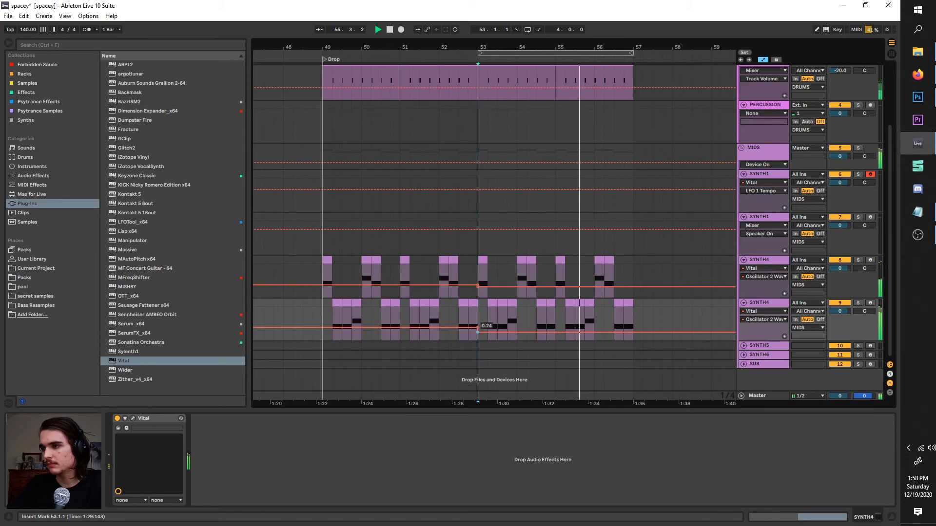
Extend the loop back to 49.1.1, turn looping on, and play the full eight-bar pattern.
left_click_drag(478, 53, 320, 63)
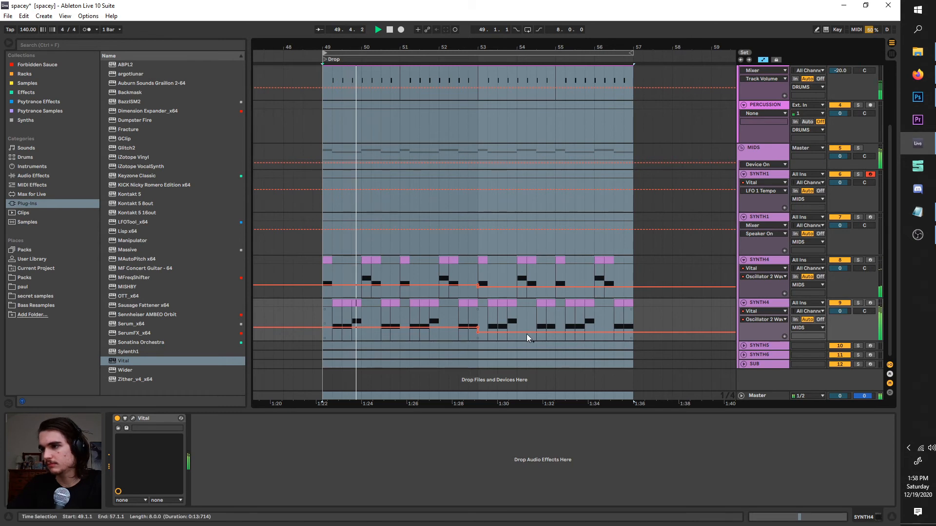
left_click(471, 311)
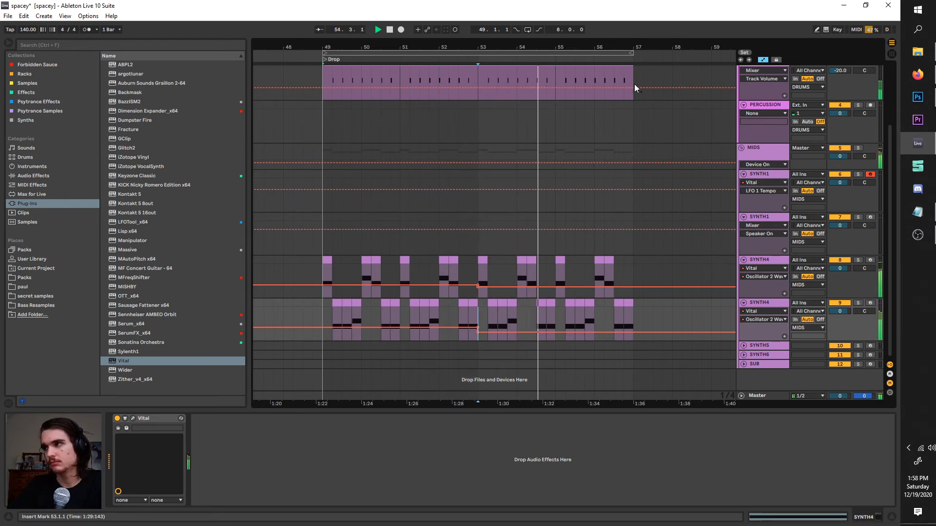
right_click(611, 53)
left_click(621, 59)
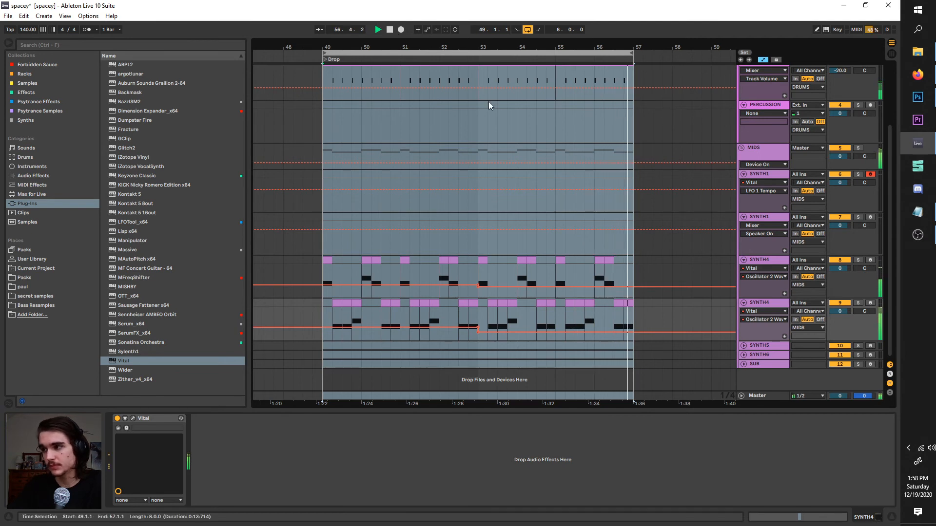
key("space")
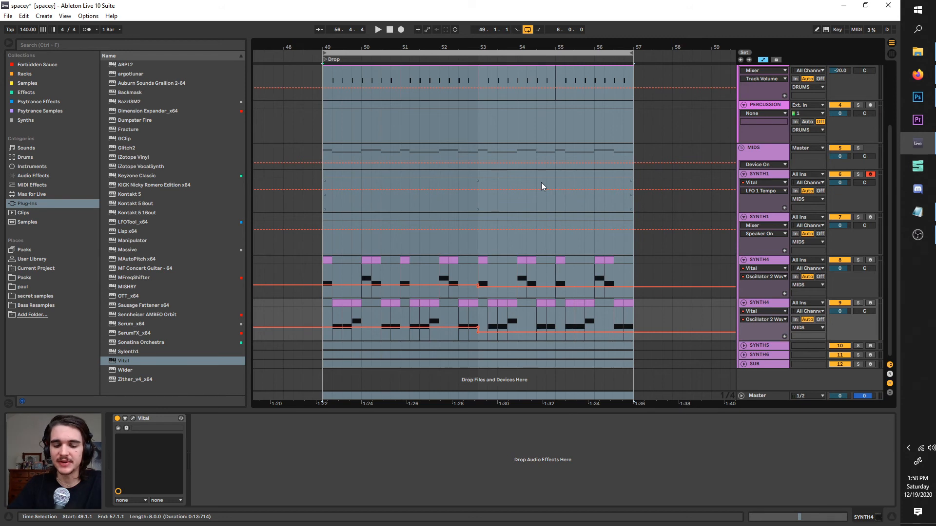
Delete every clip and the automation after the first one-beat clip on both SYNTH4 tracks, and play the remaining hit.
left_click_drag(636, 307, 332, 262)
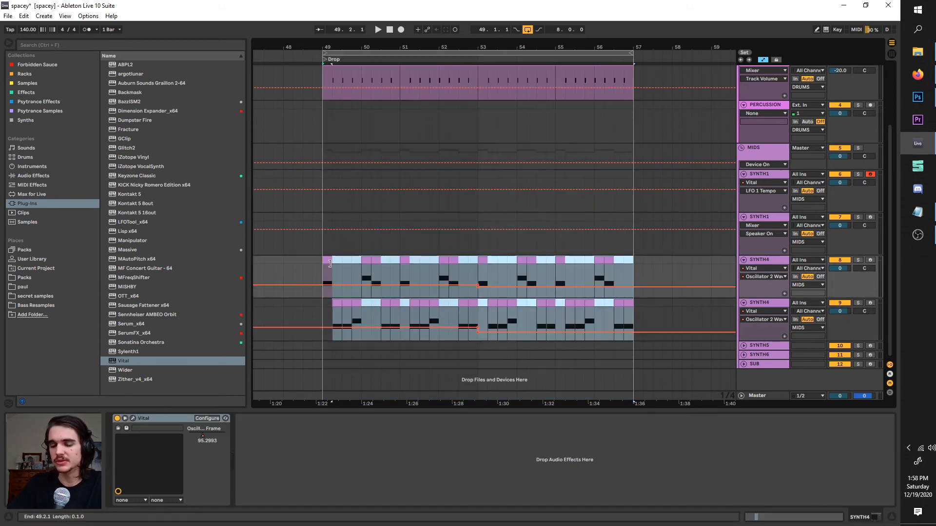
key("Delete")
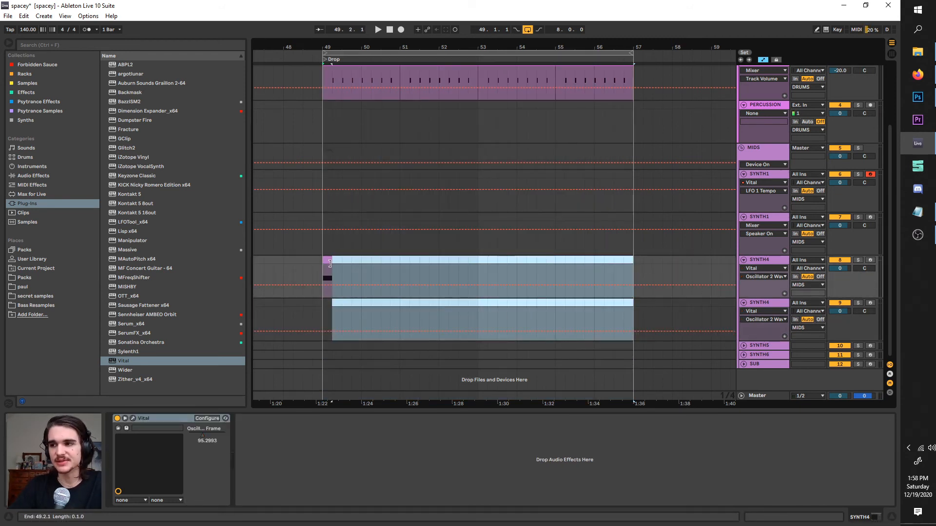
key("Delete")
left_click(429, 266)
key("space")
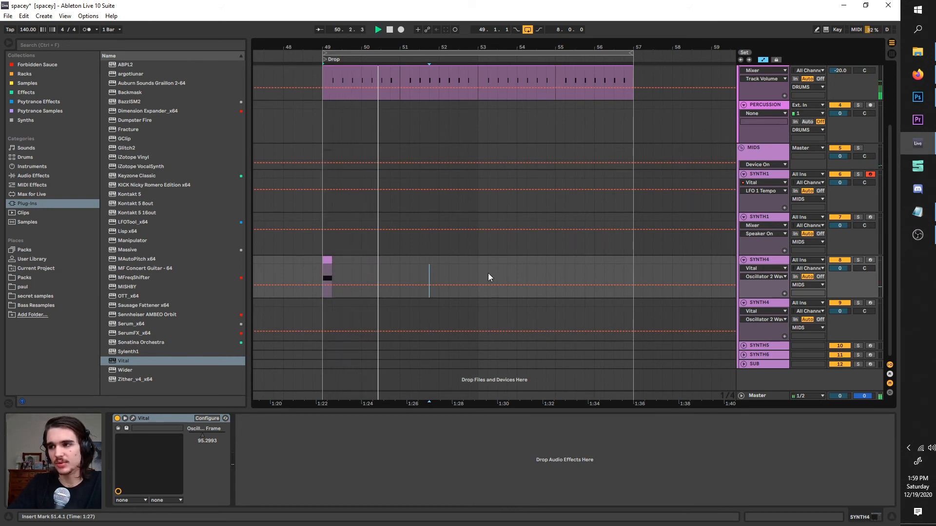
Replay the remaining one-beat SYNTH4 hit from the start of the loop and stop playback.
key("space")
key("space")
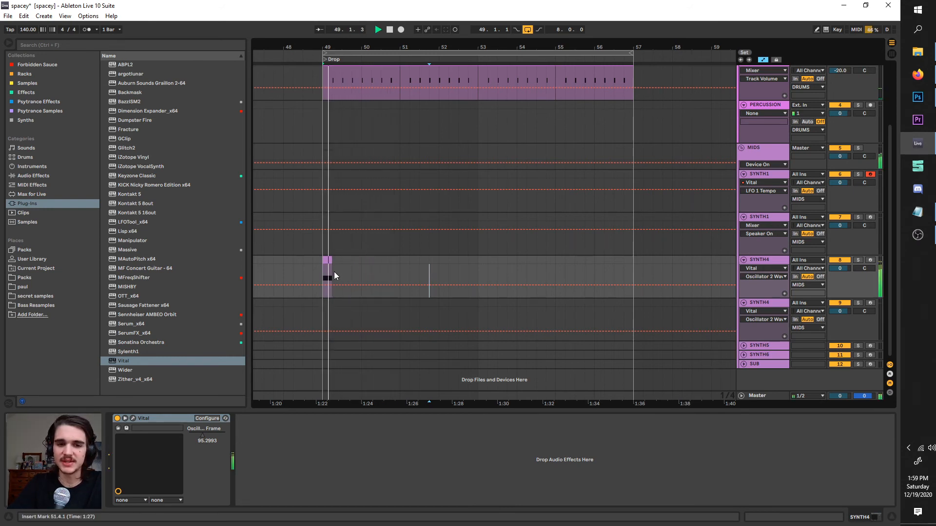
key("space")
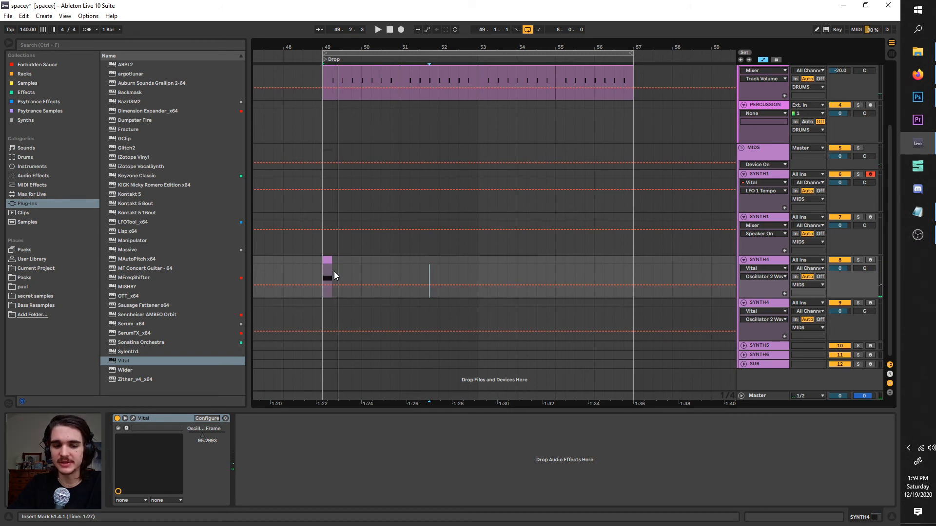
Undo the deletion of the clips and automation on both SYNTH4 tracks and play the eight-bar pattern.
key("space")
key("ctrl+z")
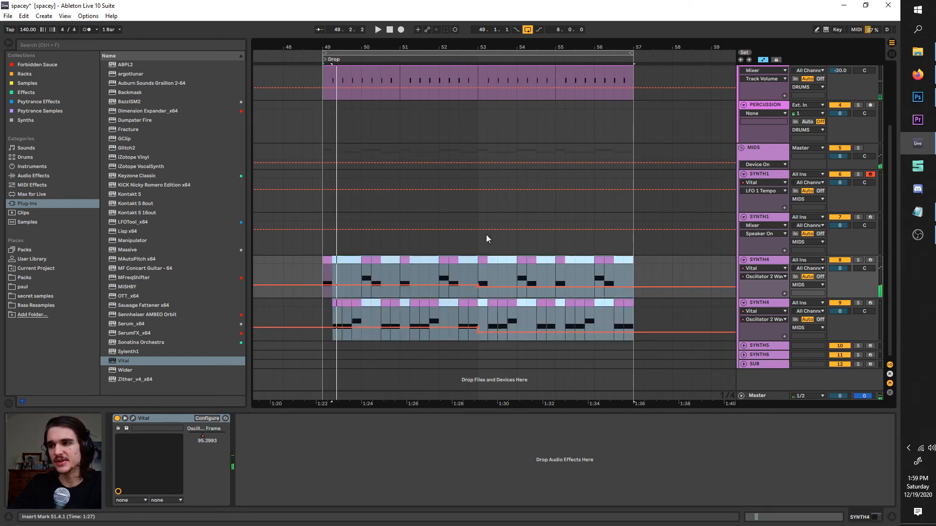
left_click(477, 264)
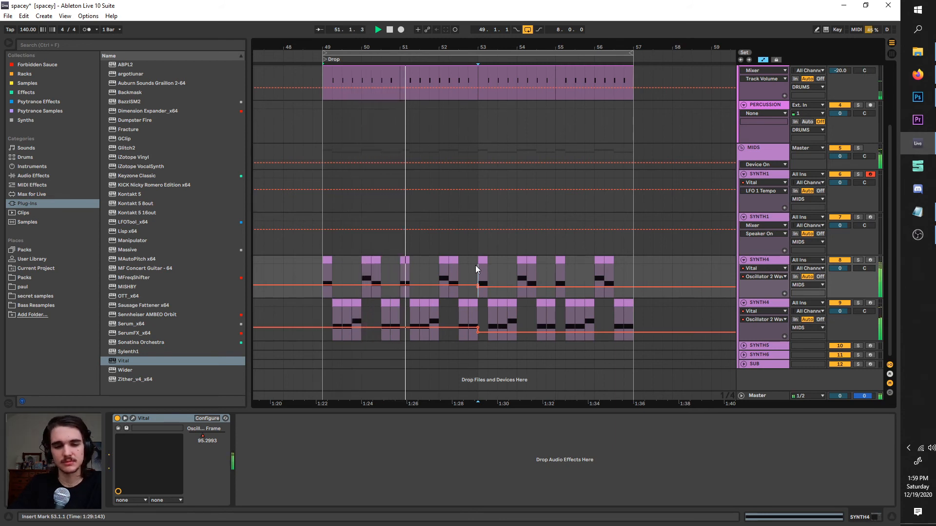
Review the effects page of Vital on the duplicate SYNTH4 track, close the plug-in, and set the insert marker to 49.1.1 on the original.
left_click(762, 303)
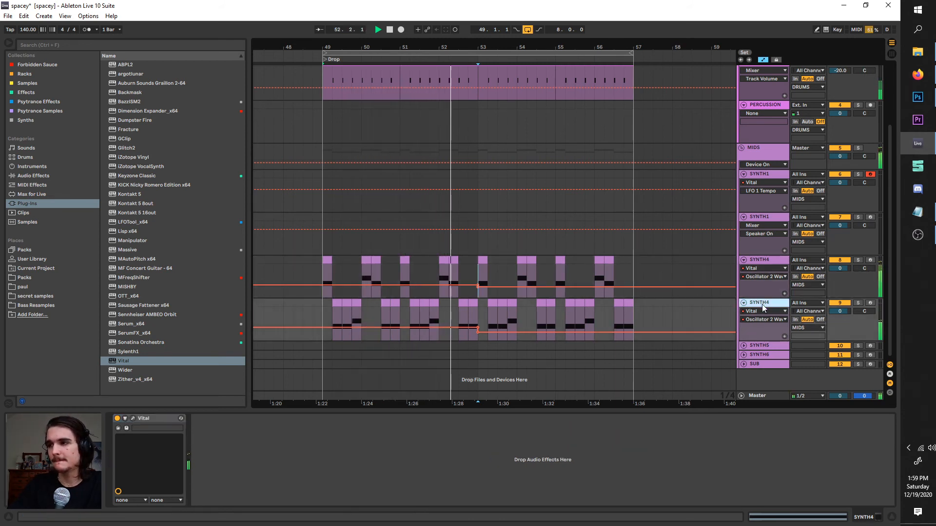
left_click(134, 418)
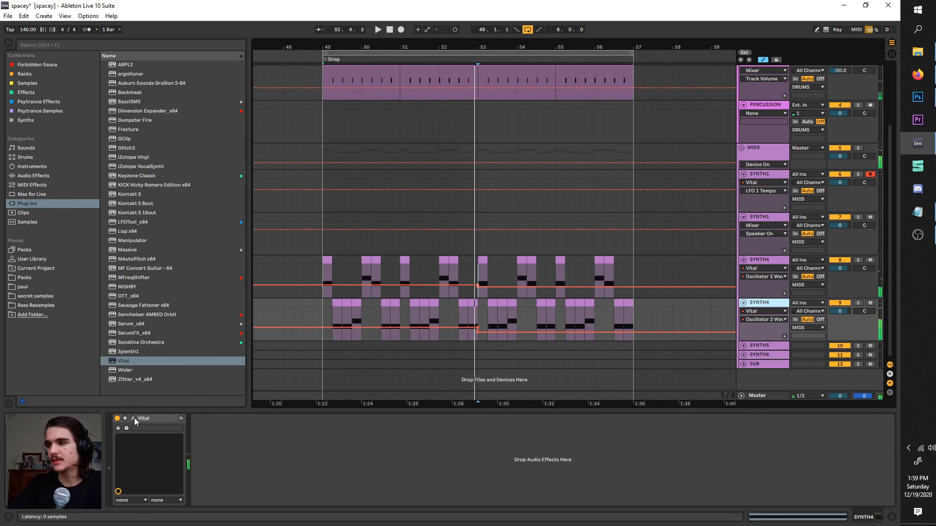
left_click_drag(366, 73, 339, 69)
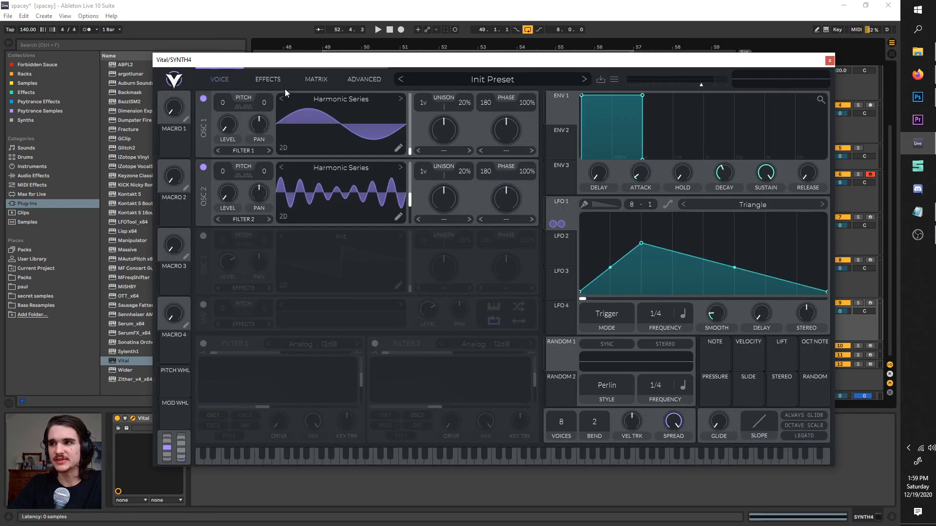
left_click(258, 78)
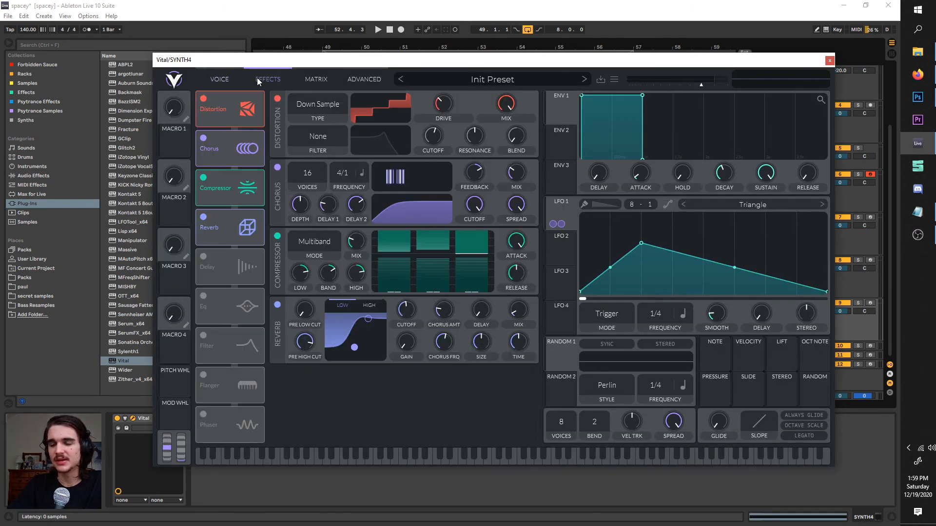
left_click(255, 79)
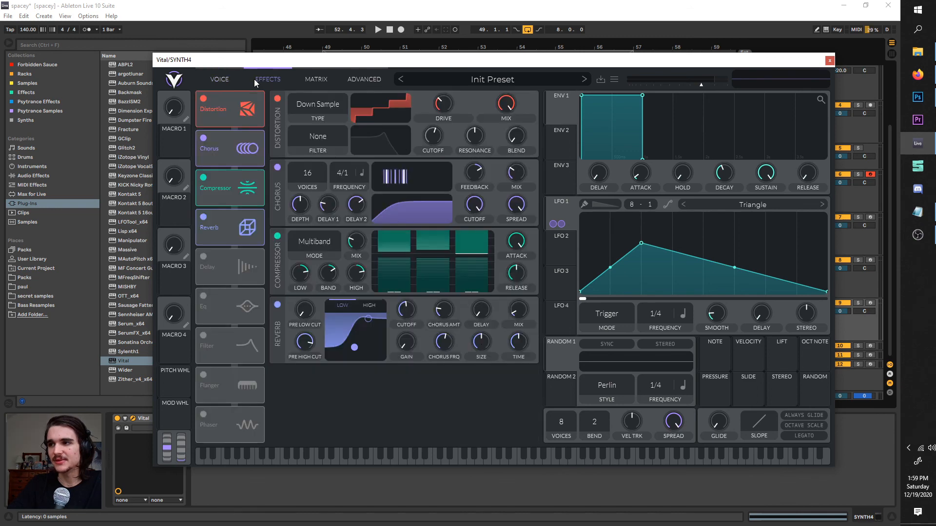
left_click_drag(327, 60, 296, 102)
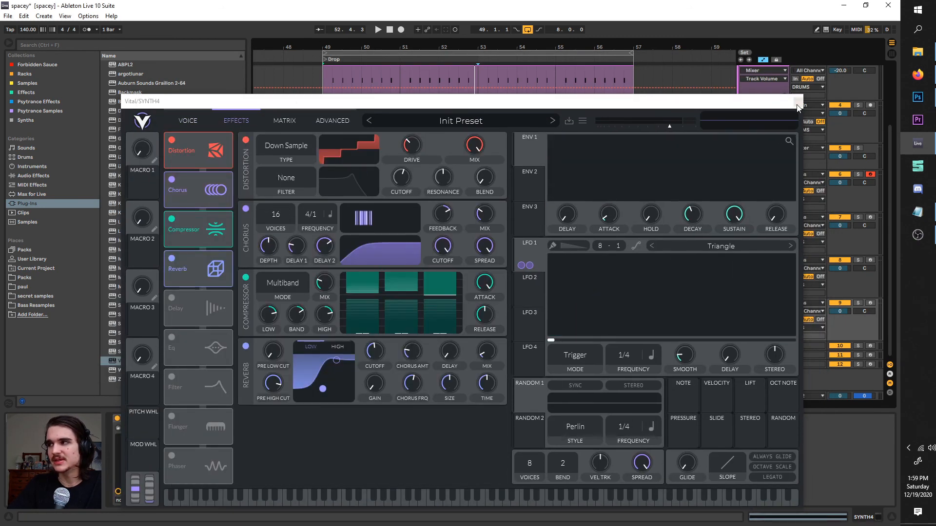
left_click(798, 101)
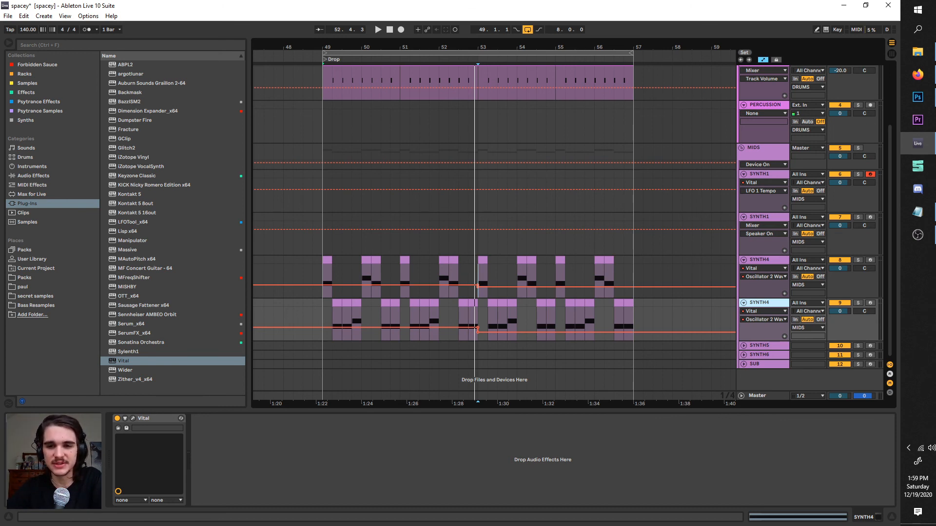
left_click(317, 273)
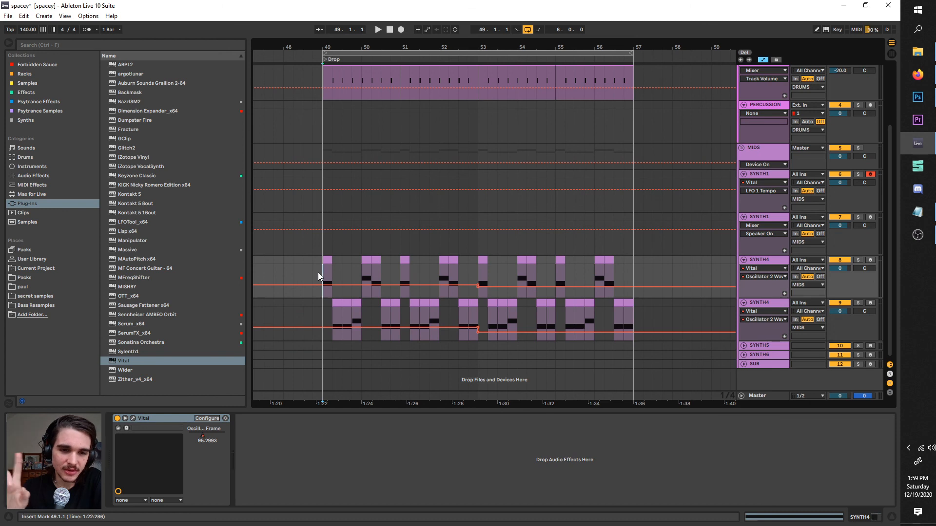